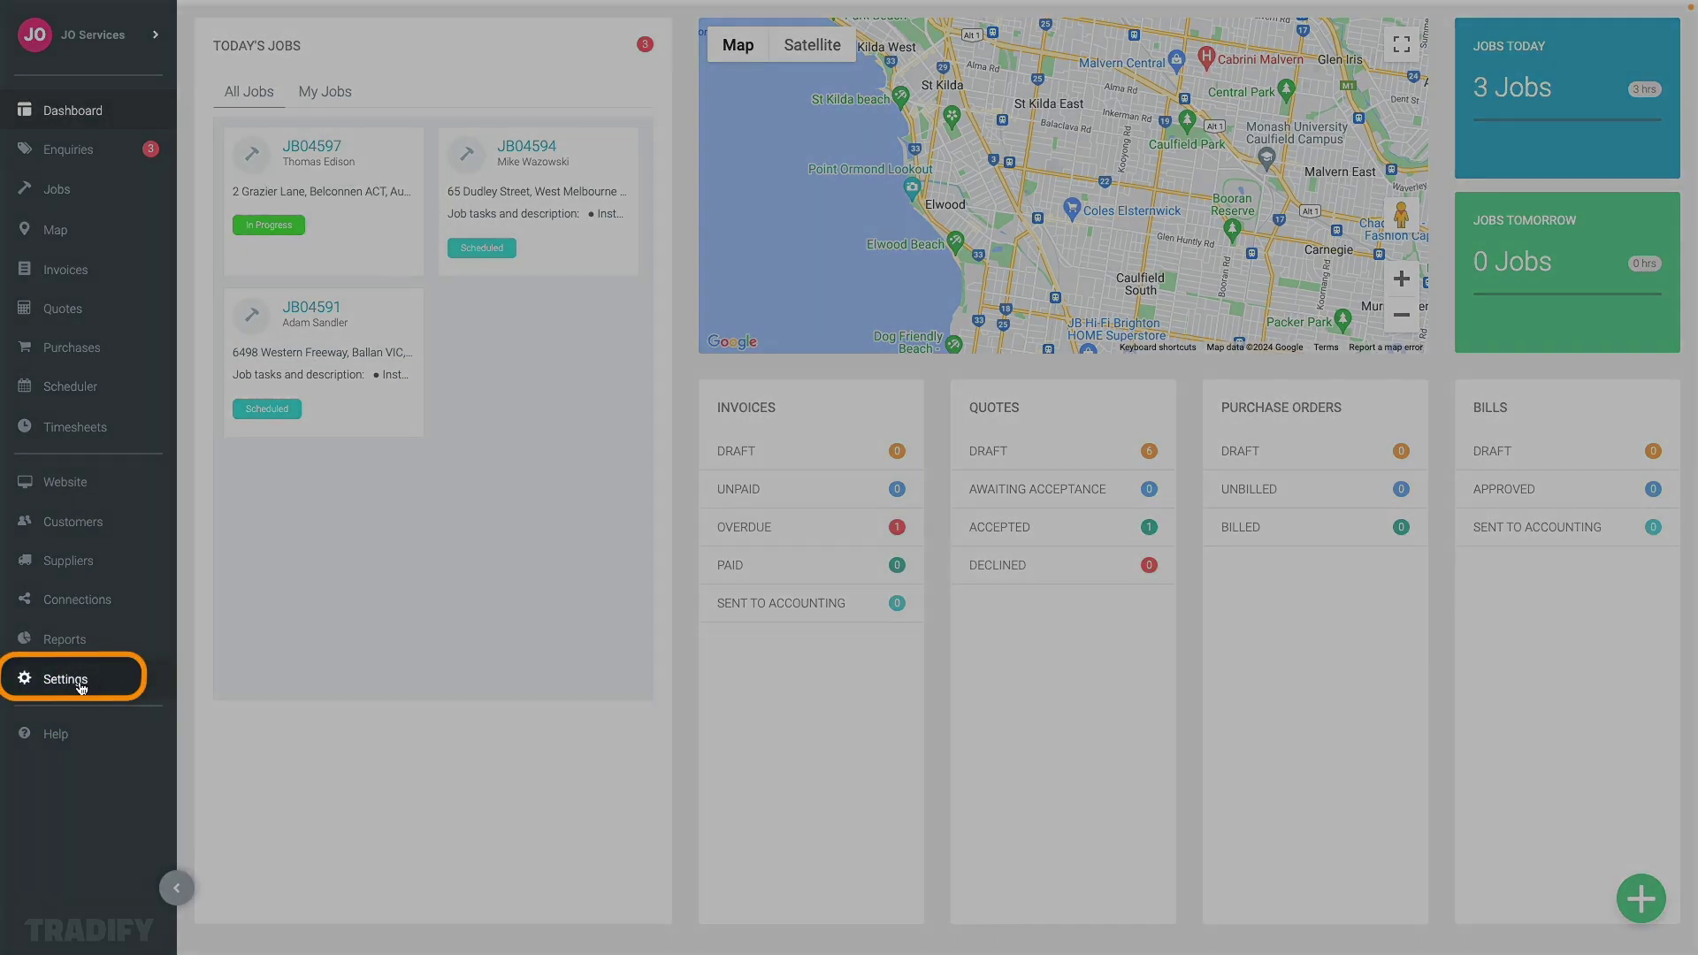
Go from the dashboard to Settings using the left sidebar.
click(66, 680)
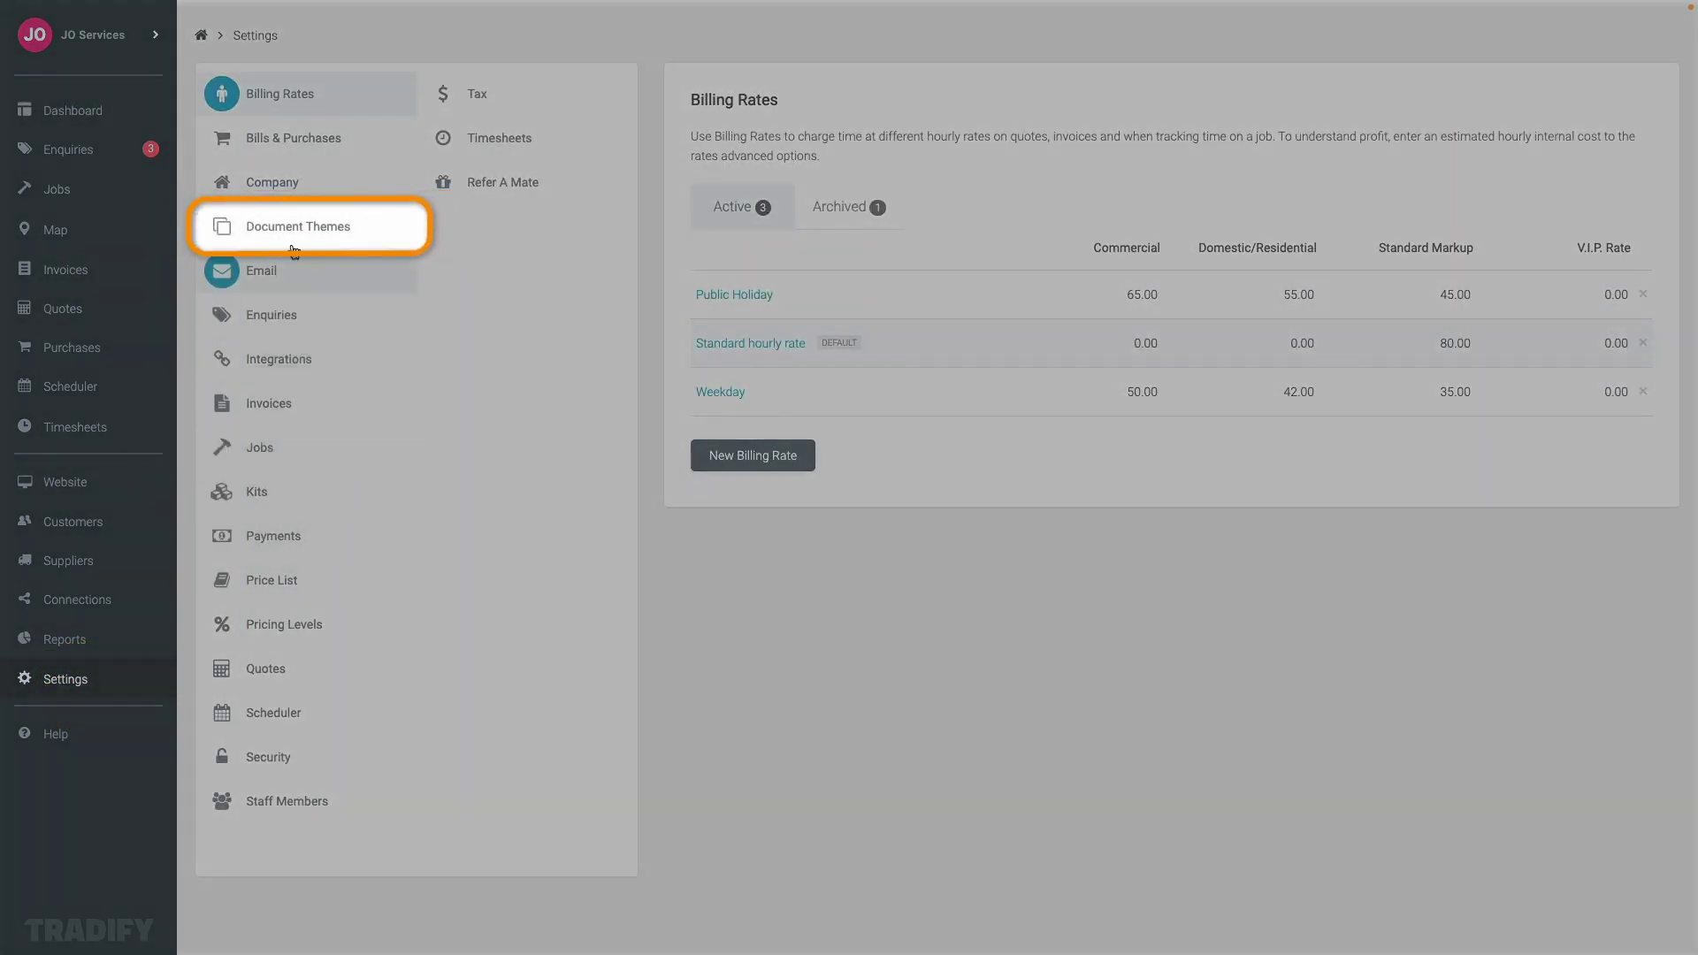
Show the Document Themes list in Settings.
click(285, 232)
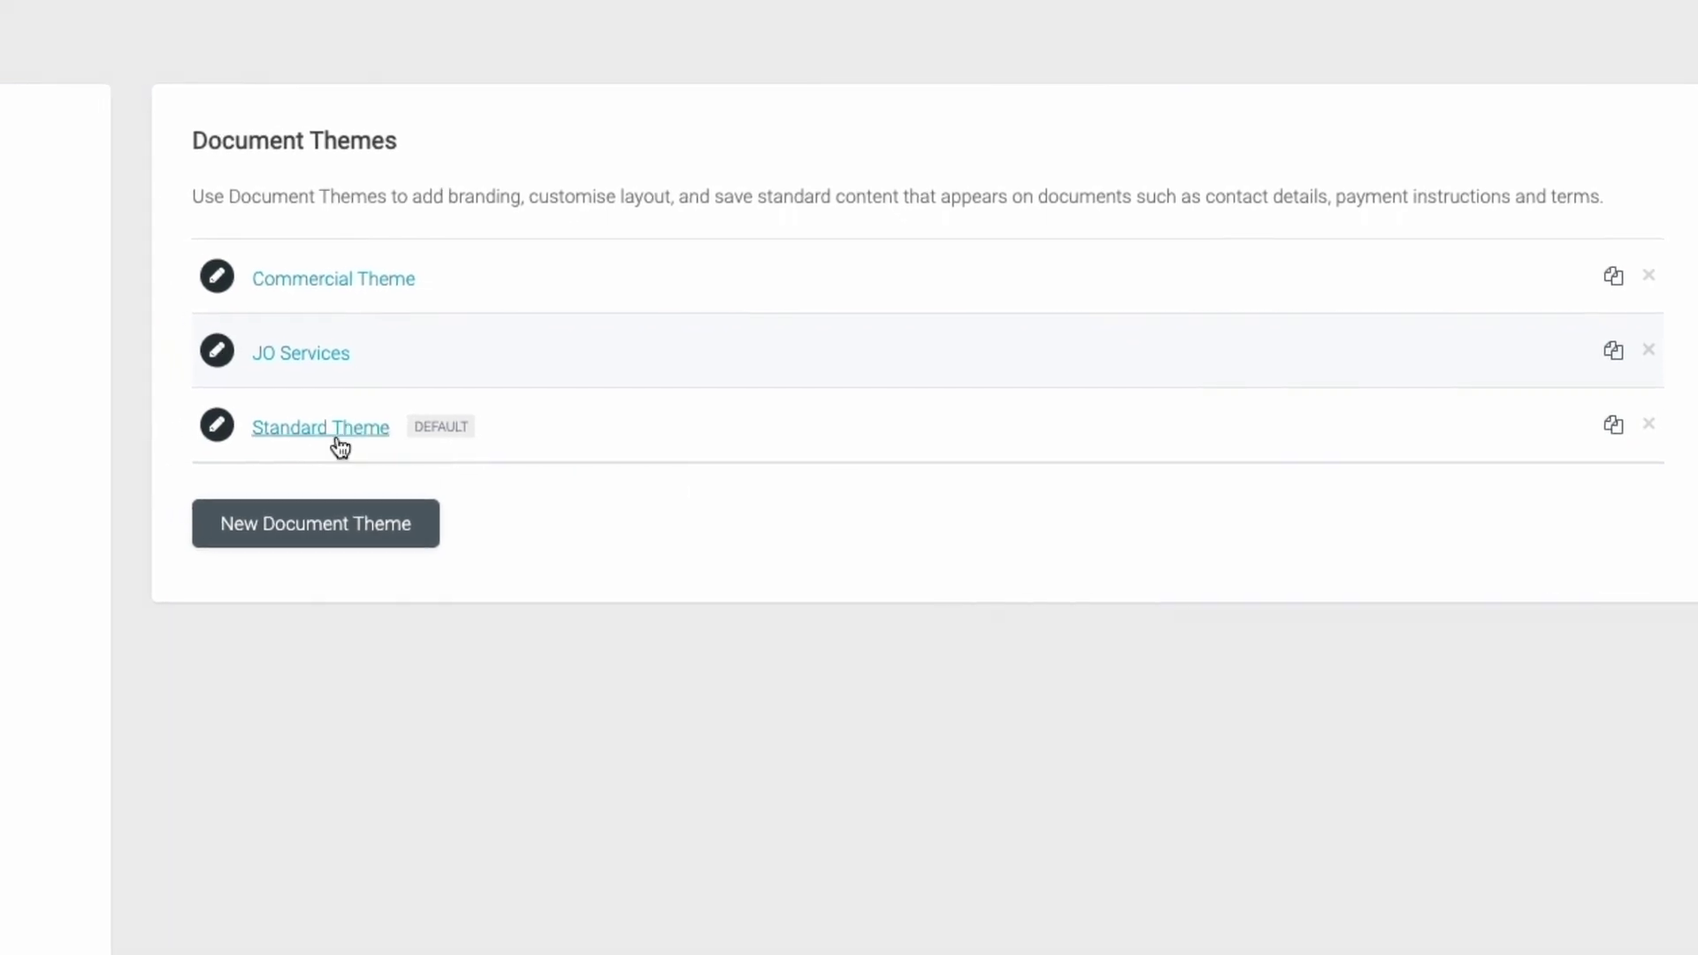
Open the Standard Theme's Document Theme dialog and move past its branding details.
click(271, 434)
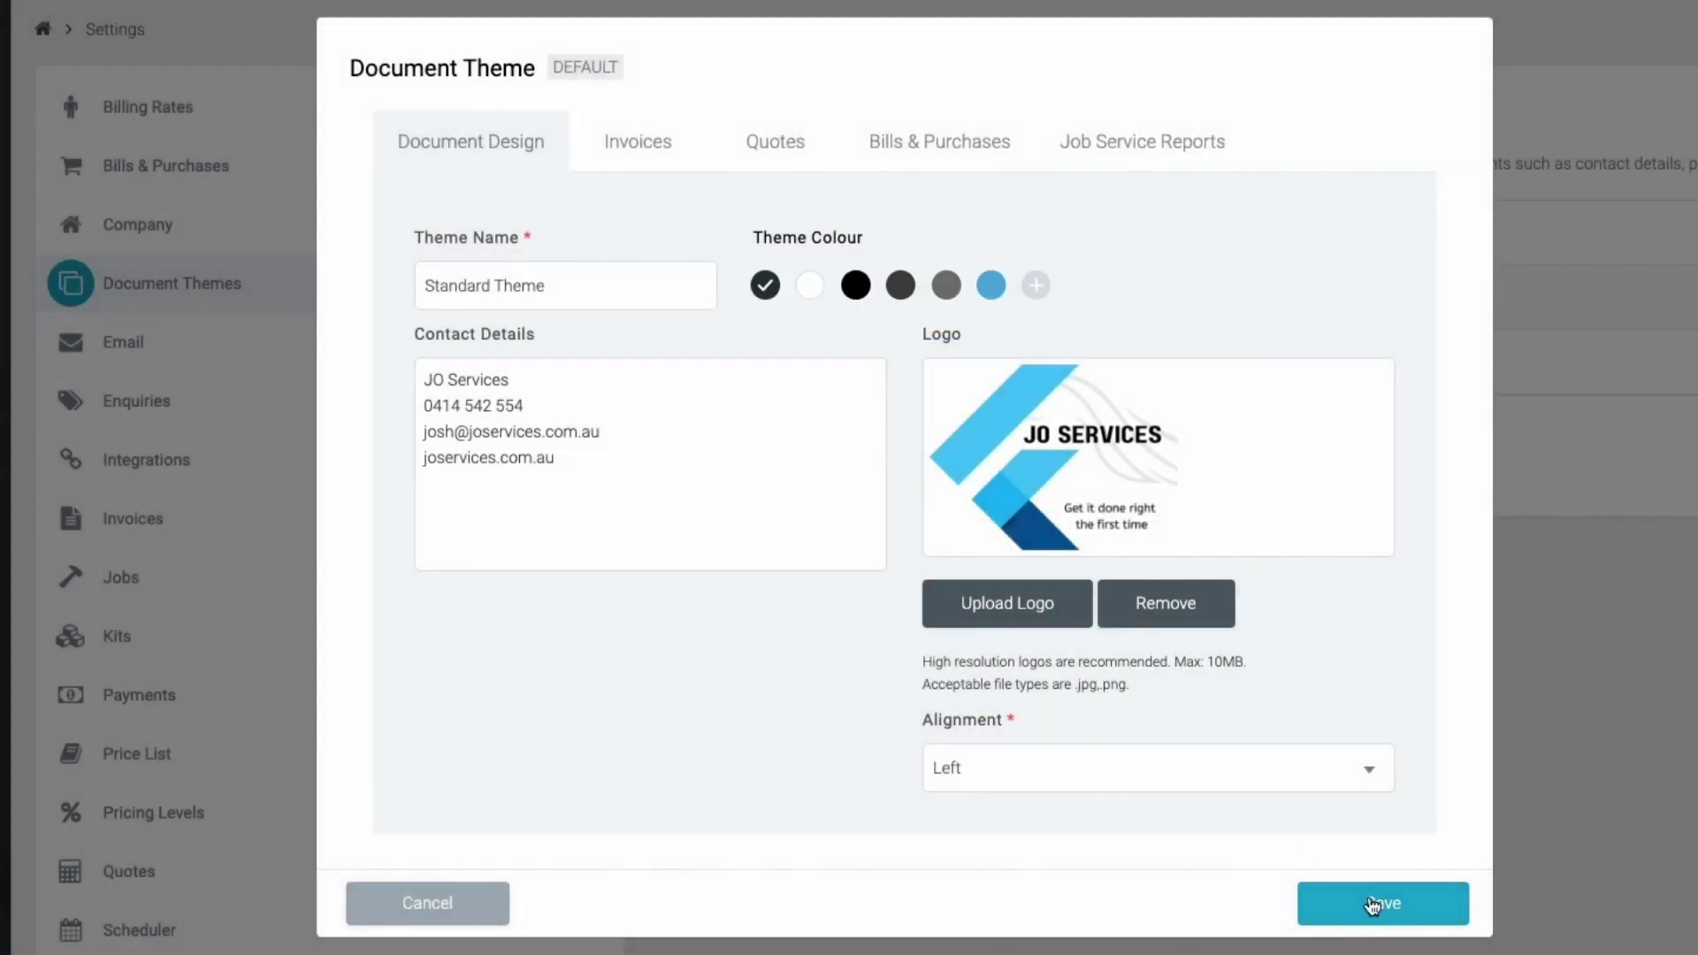
click(1389, 912)
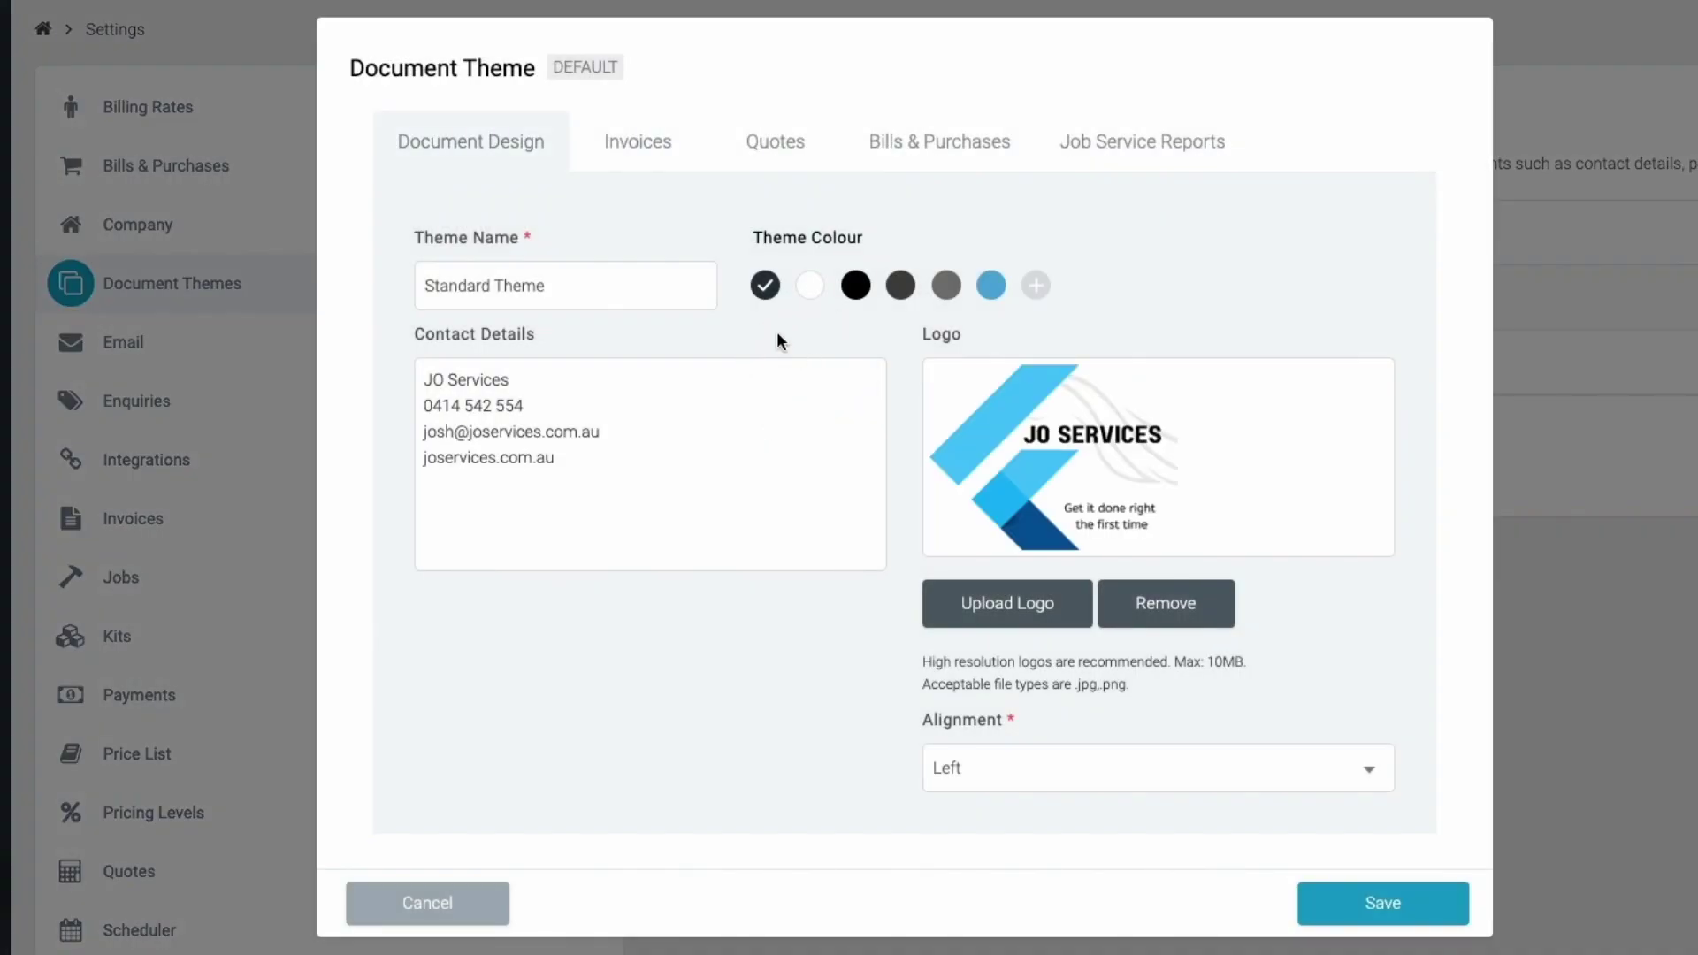
On the Invoices tab, turn off Show site and turn on Show amount.
click(637, 140)
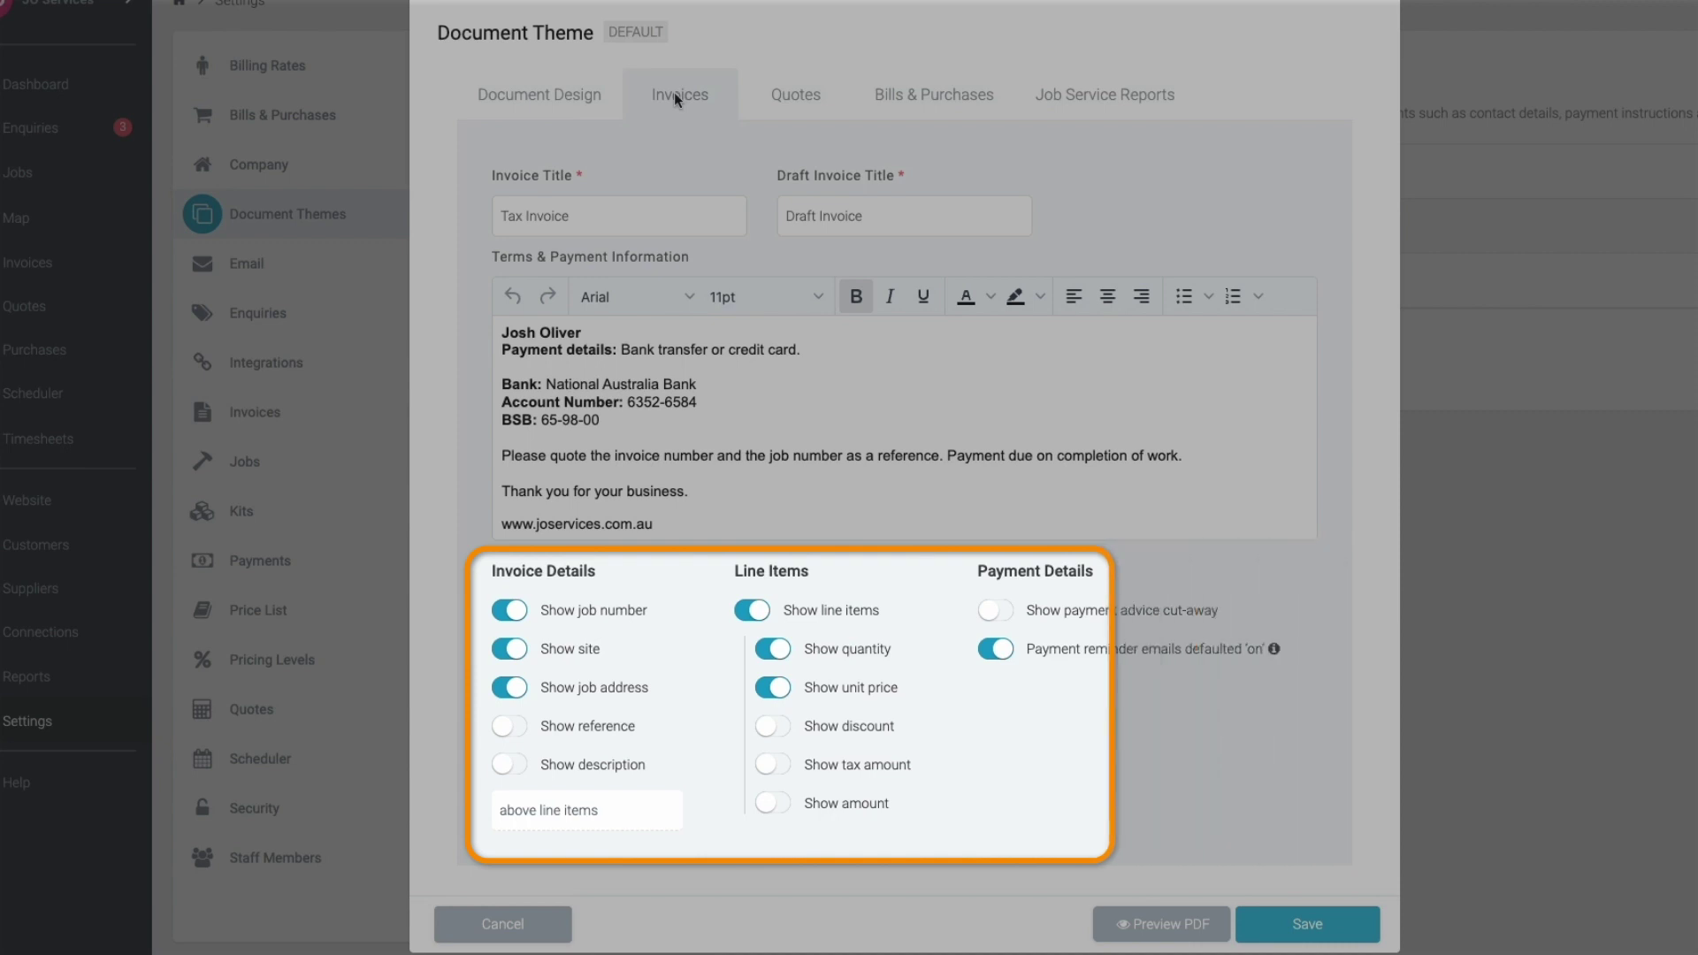
click(510, 650)
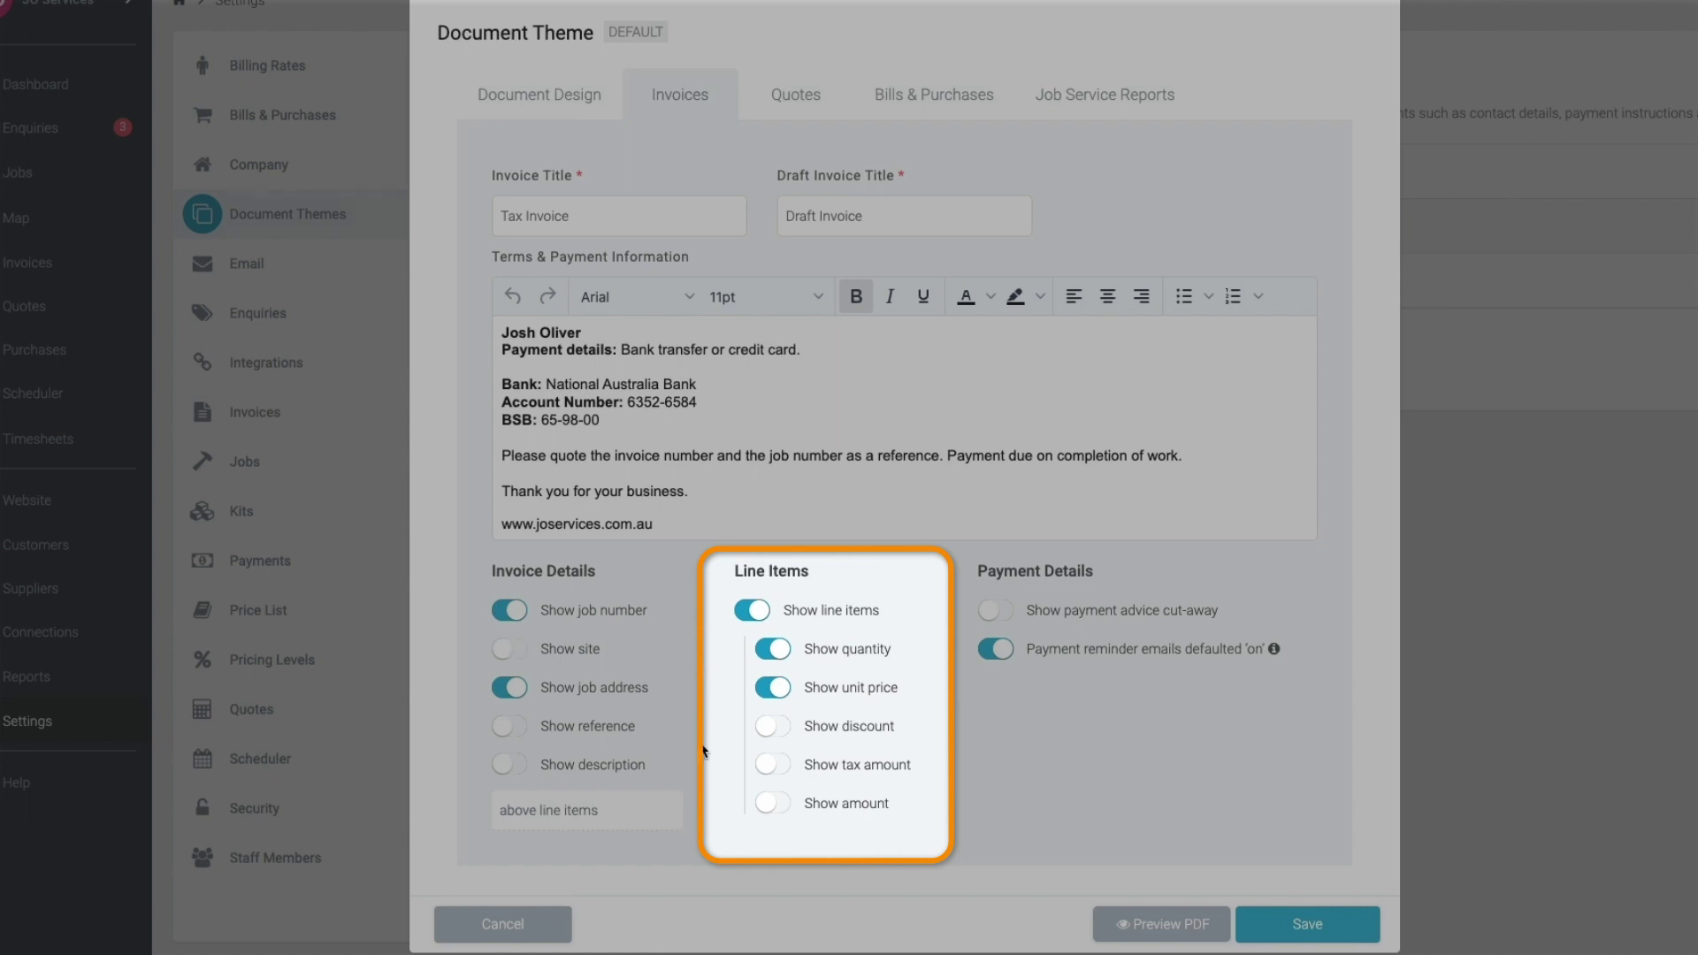
click(773, 805)
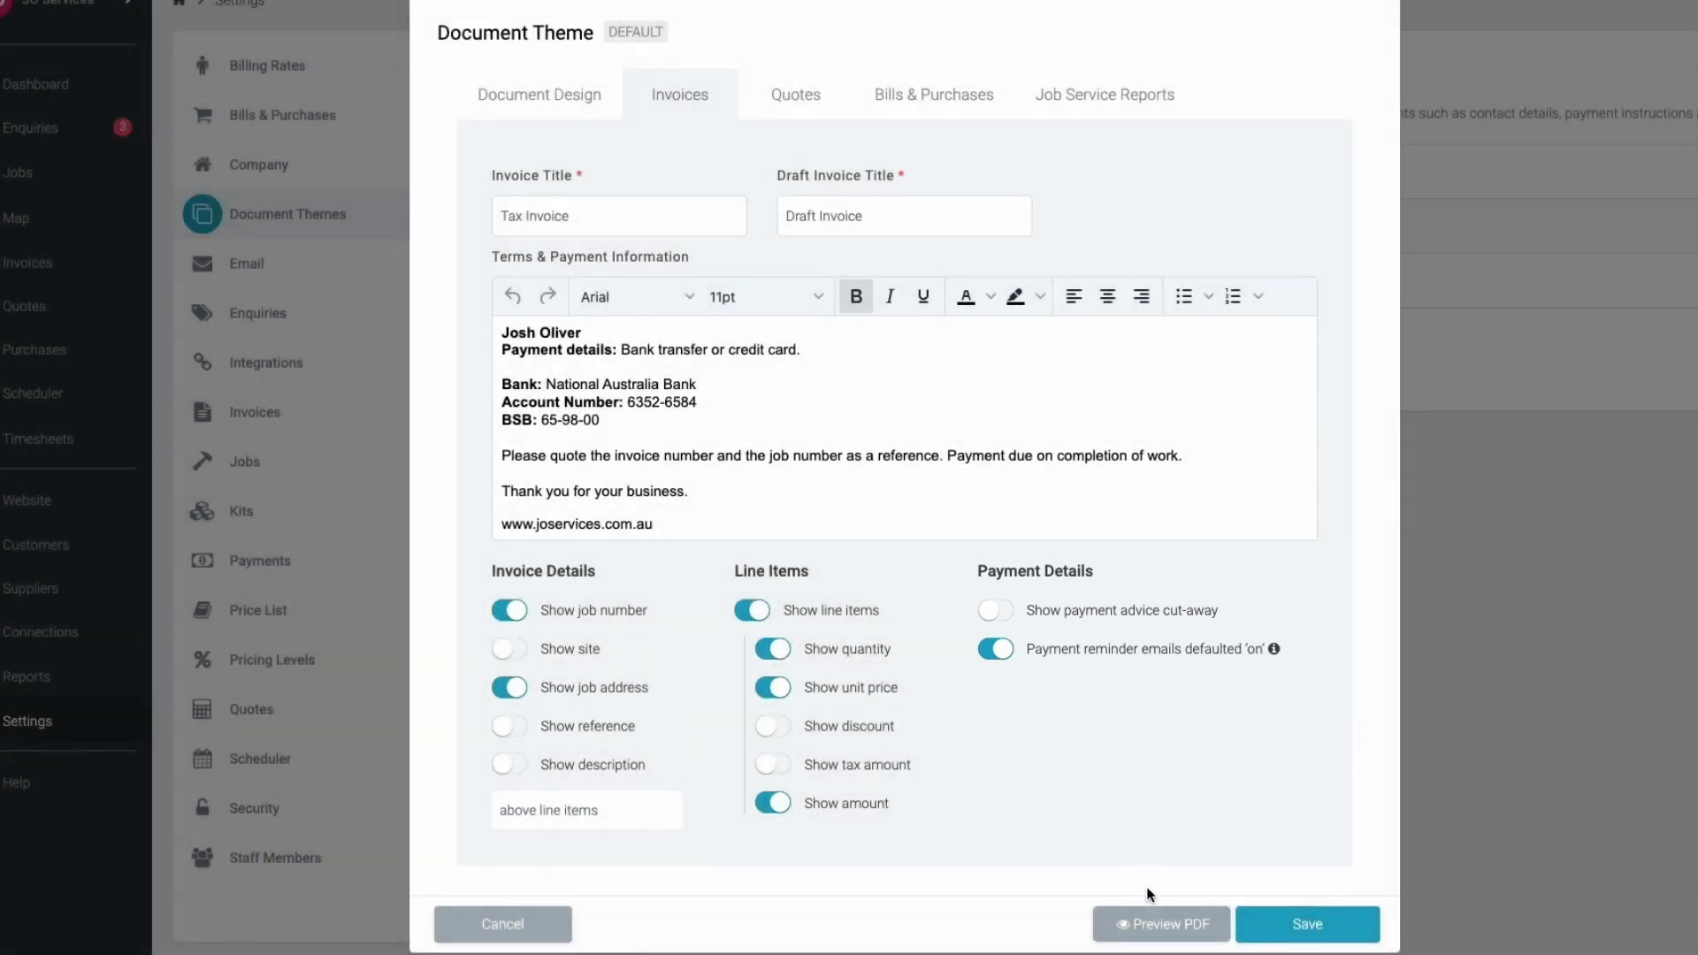
Preview the invoice PDF, close it, and save the theme's invoice settings.
click(1159, 933)
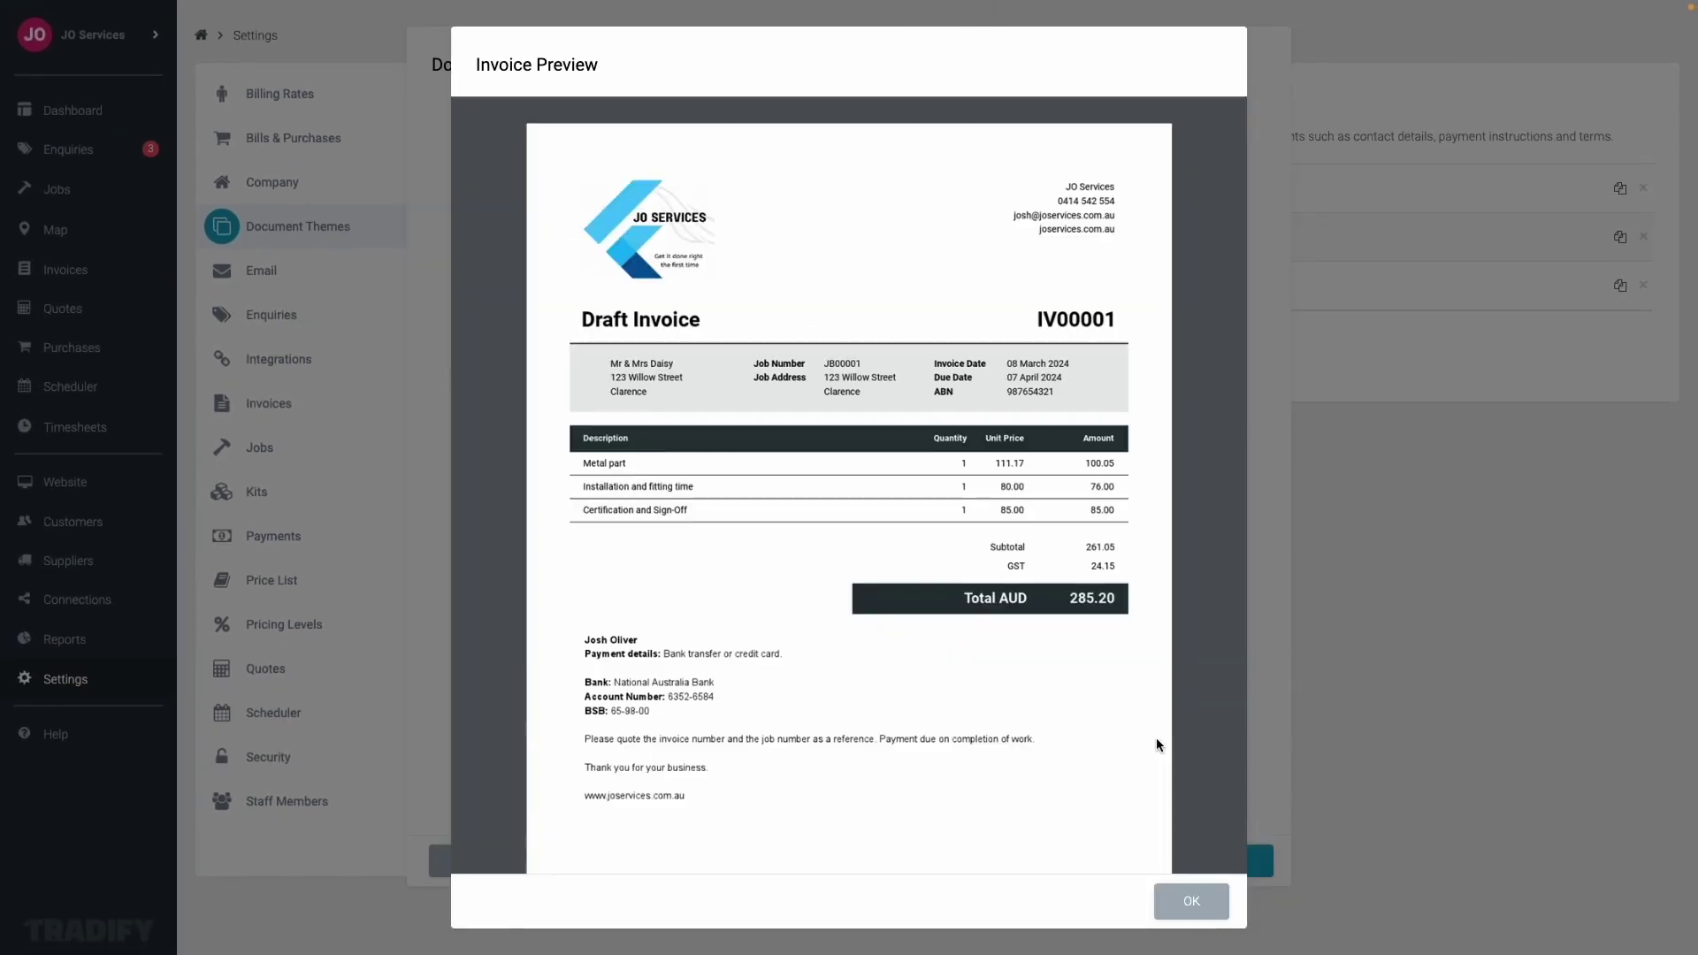
scroll(1183, 741, down, 3)
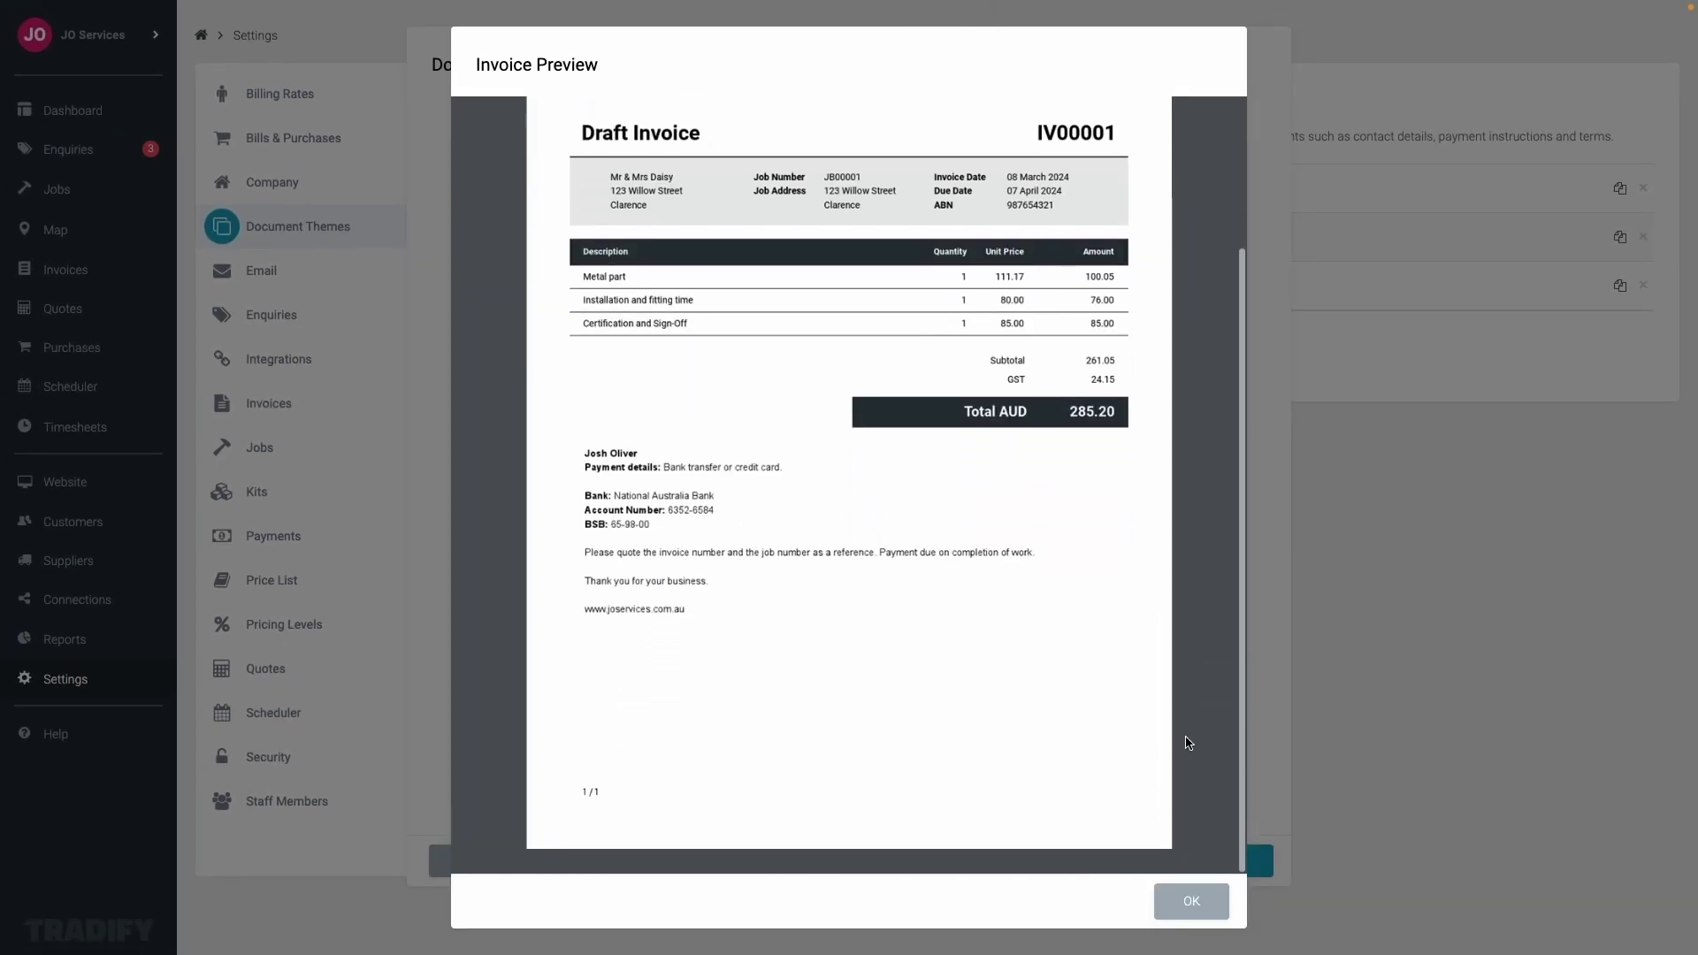
click(1188, 905)
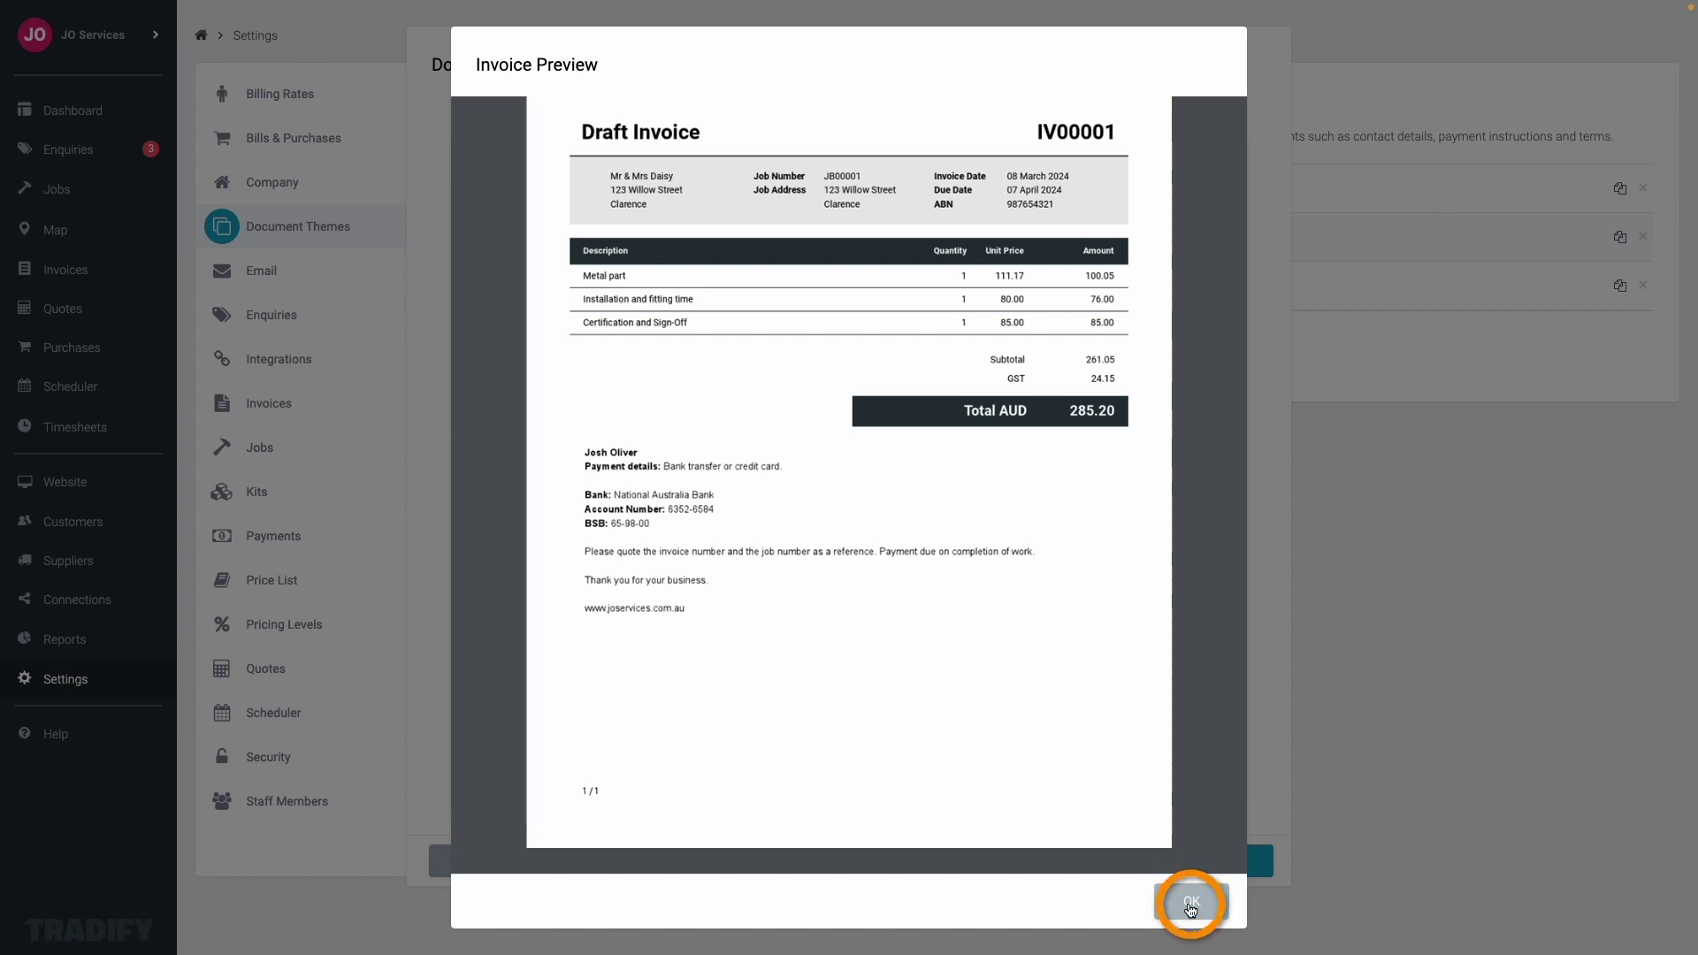
click(1204, 870)
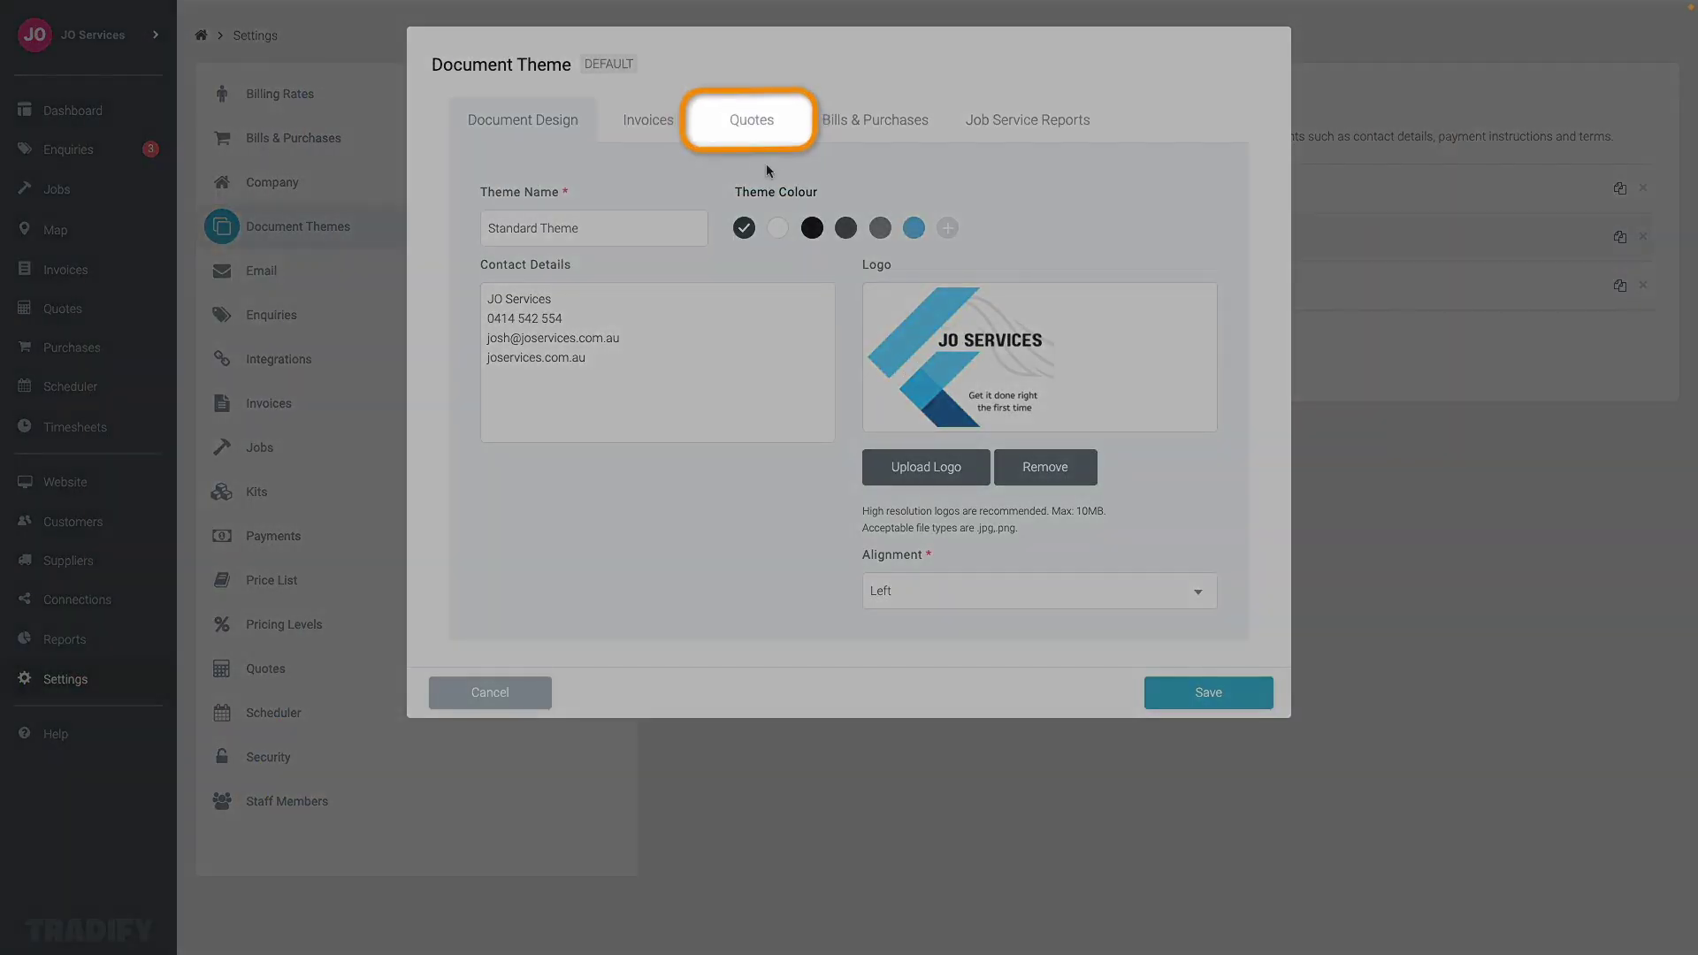
On the Quotes tab, keep Quote as the Document Contract Type.
click(752, 117)
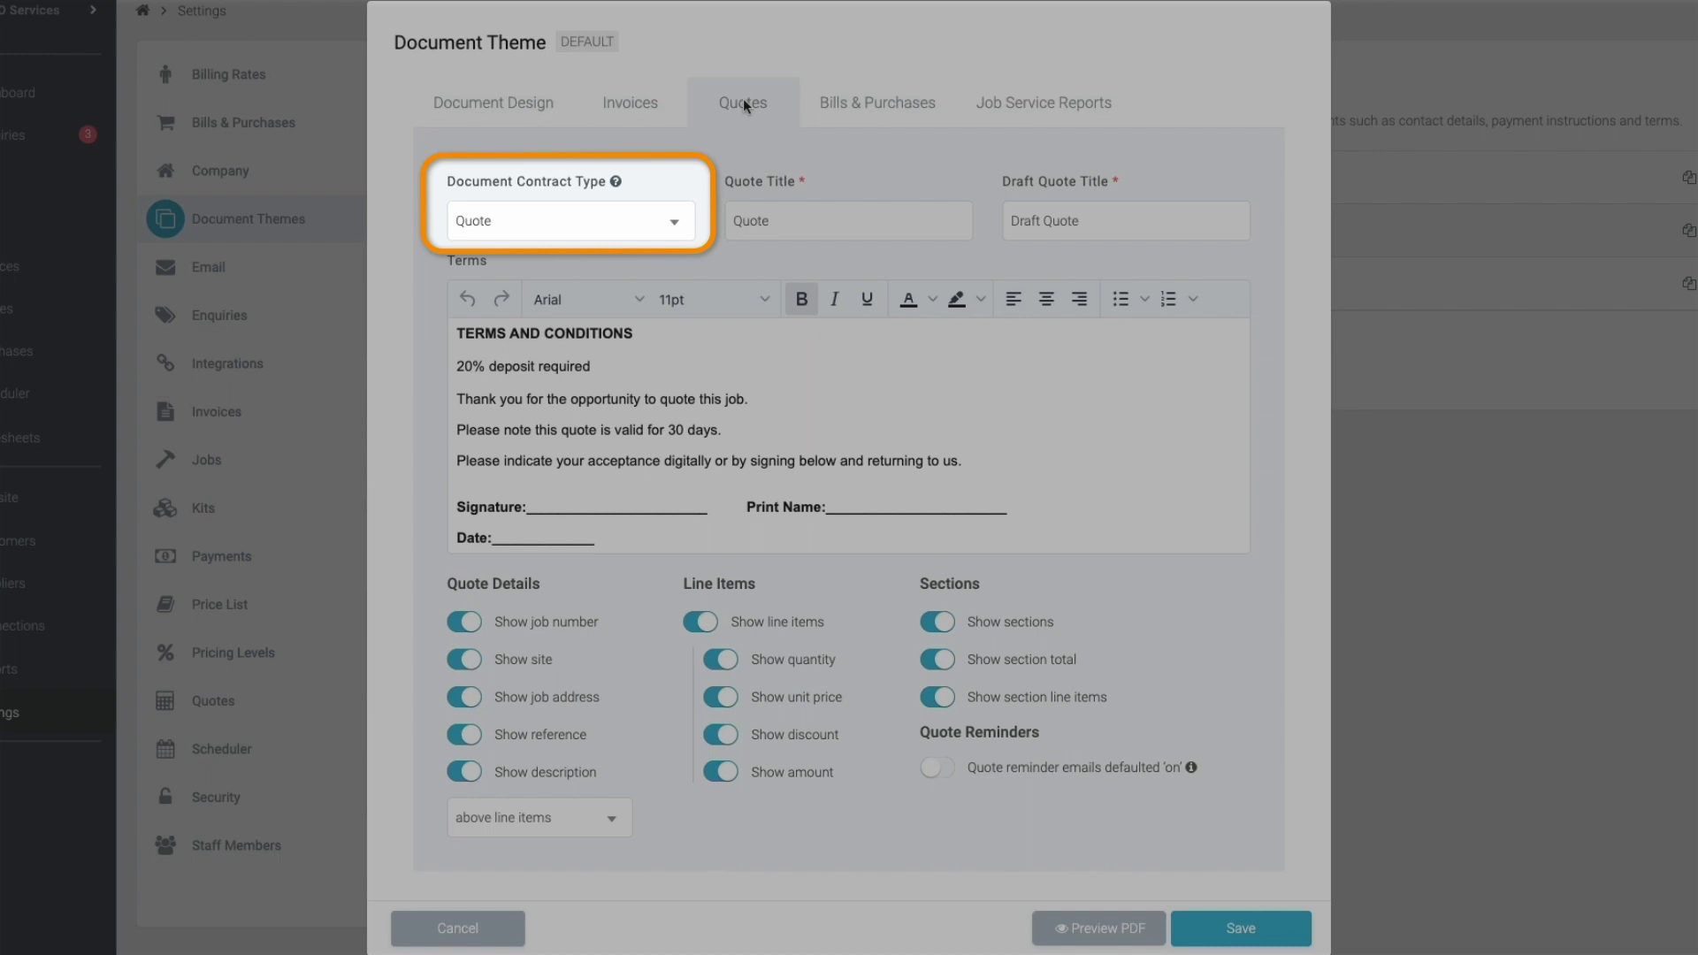
click(676, 229)
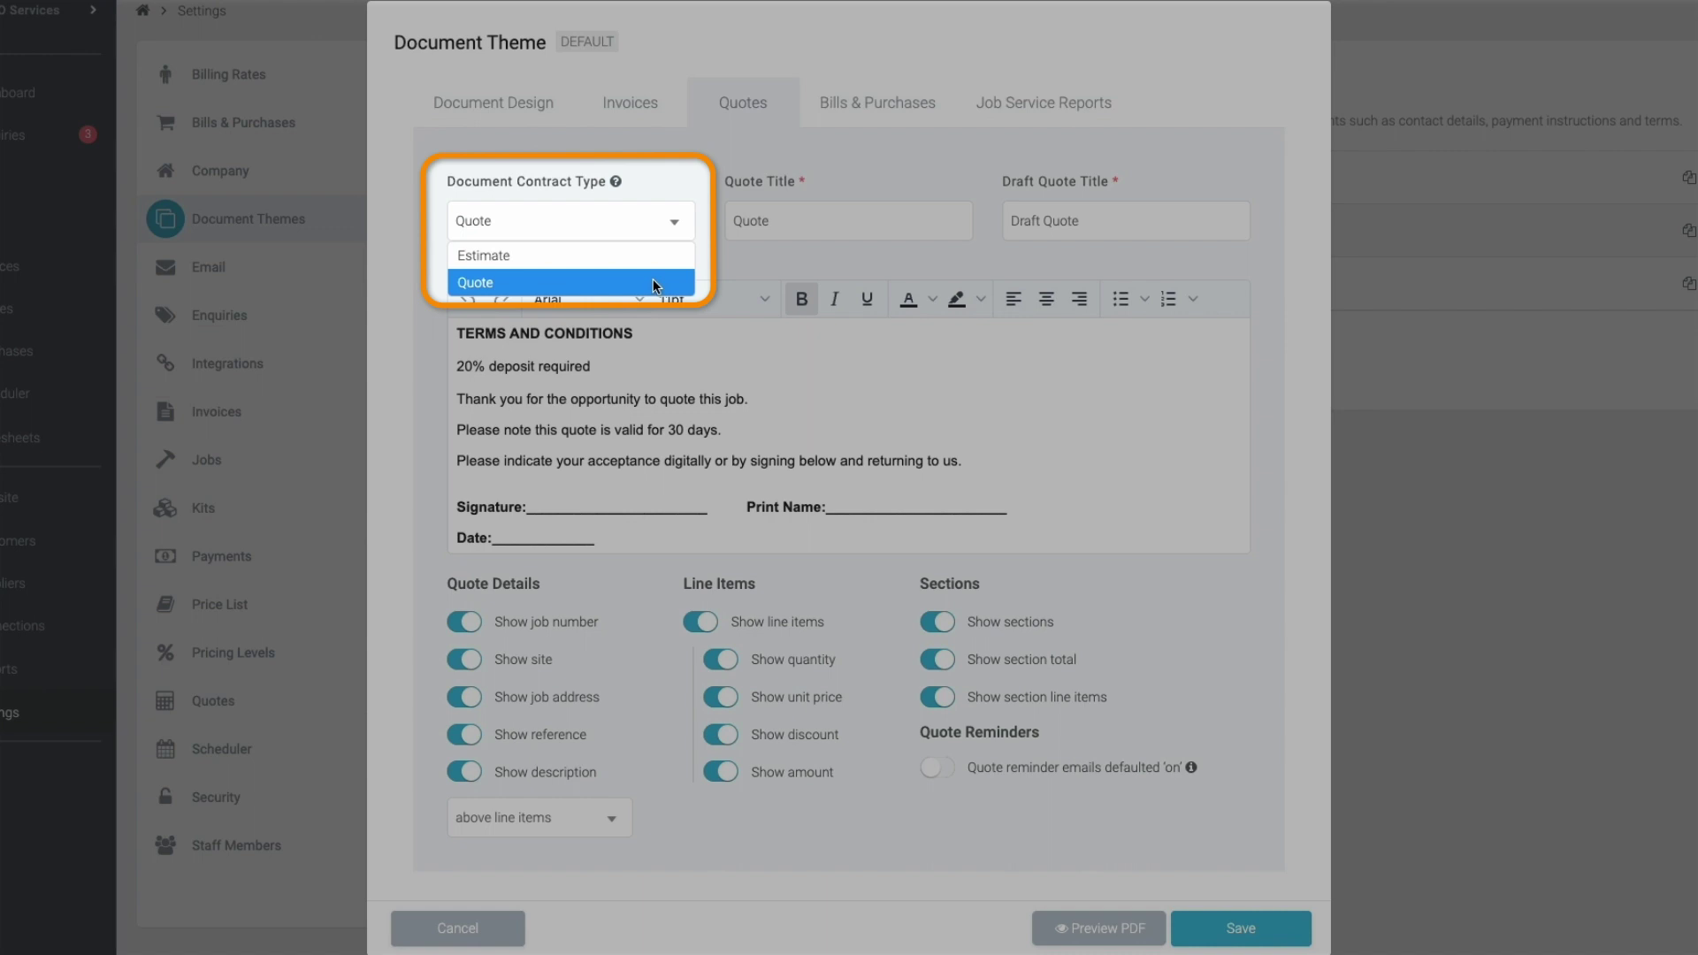
click(653, 281)
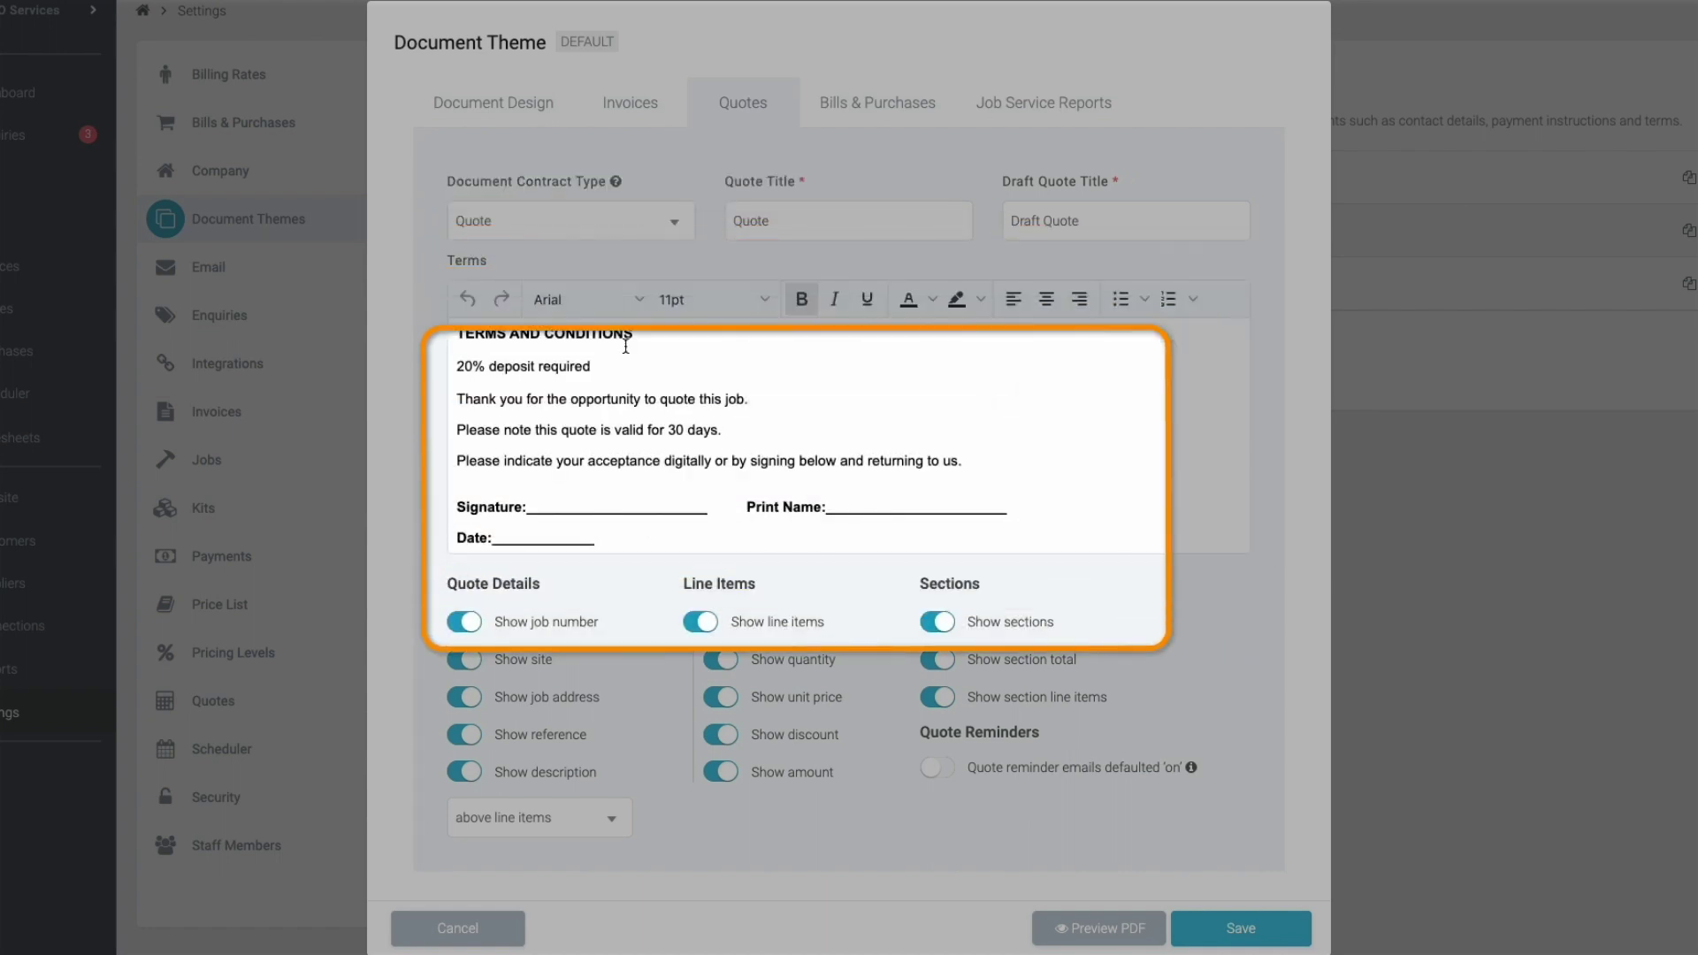
Hide job address, reference, unit price and discount on quotes; default reminder emails on.
click(465, 697)
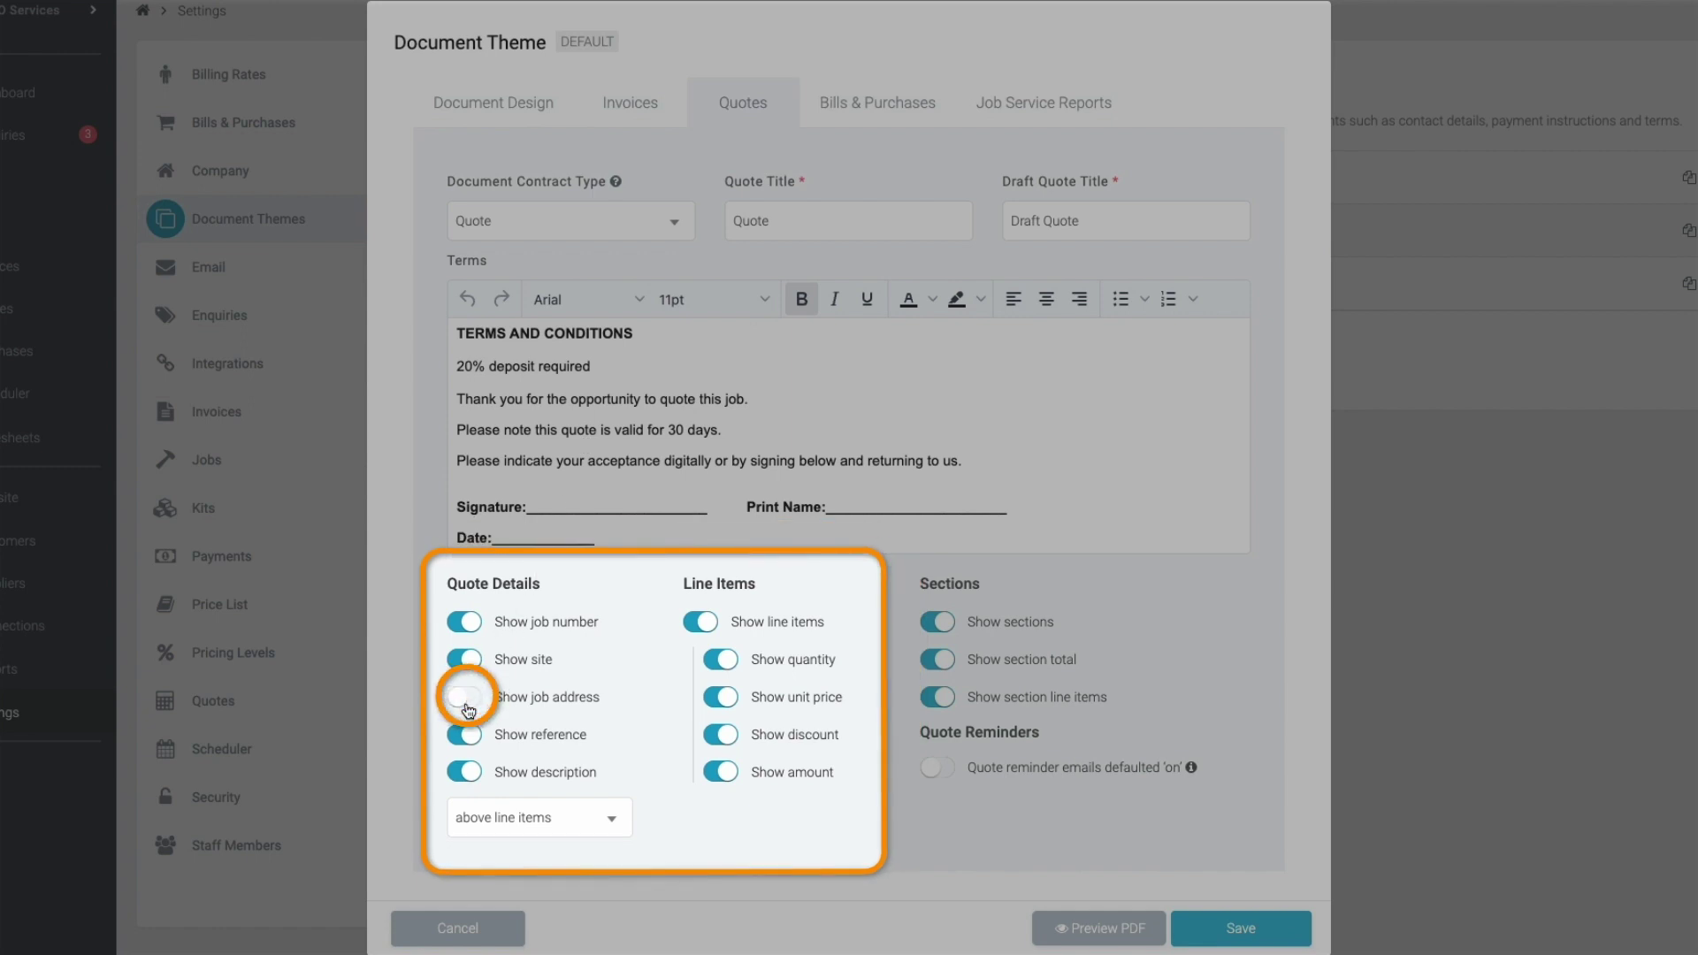
click(466, 735)
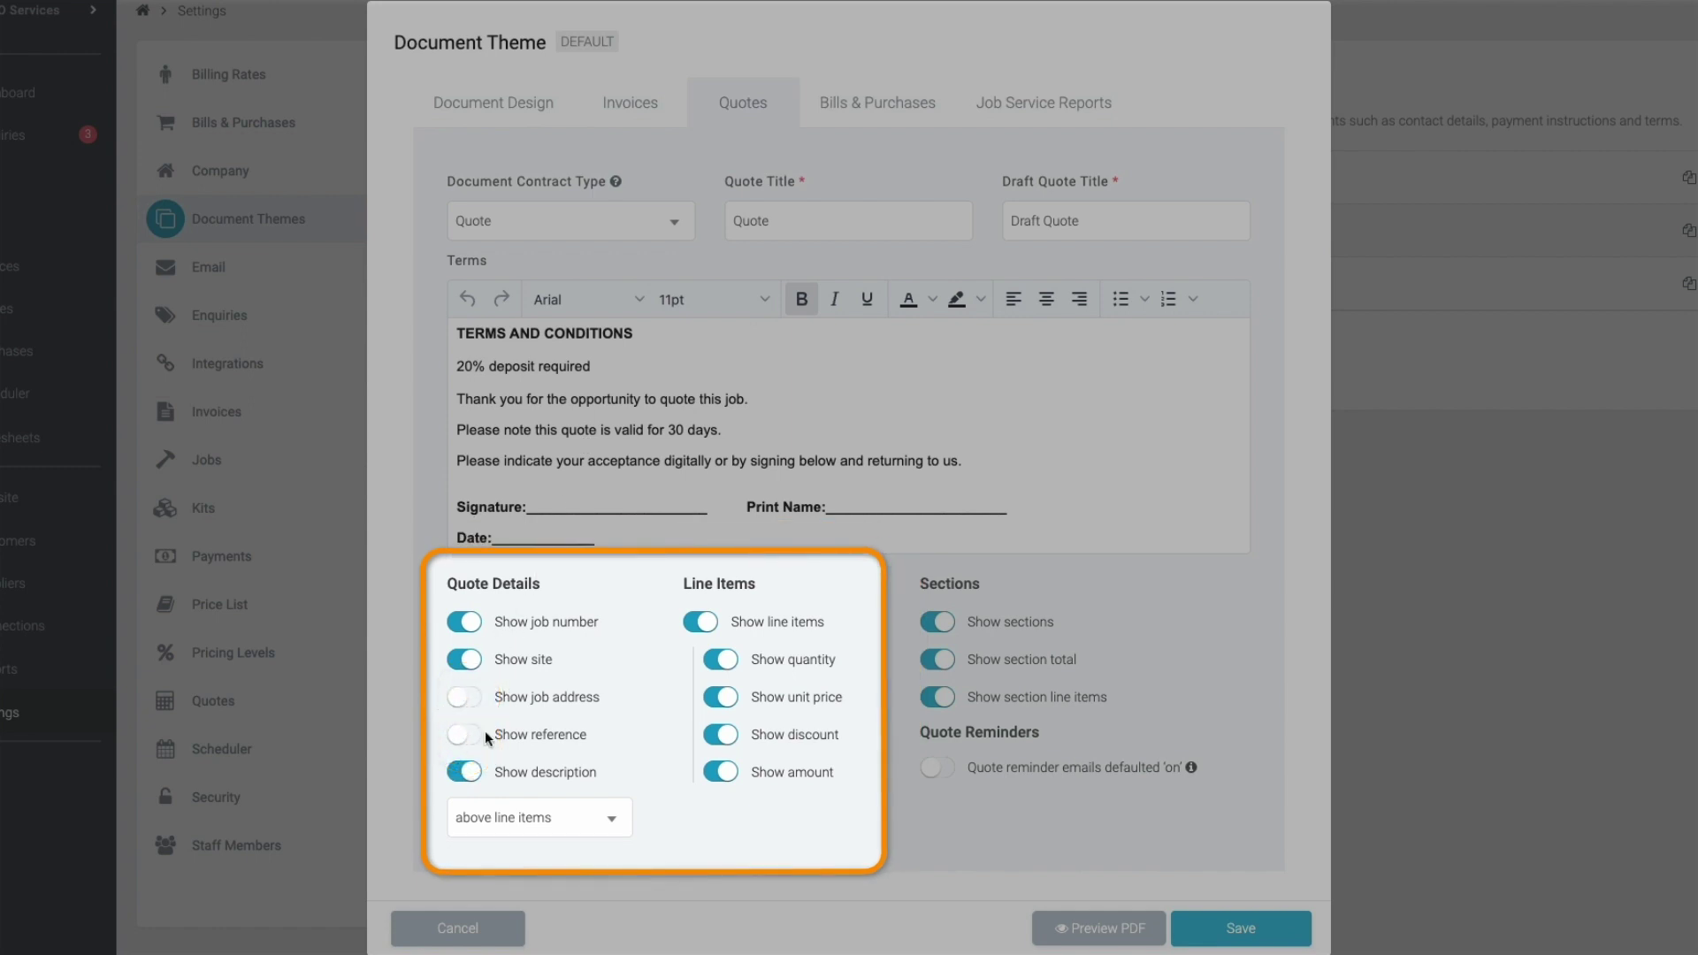
click(721, 697)
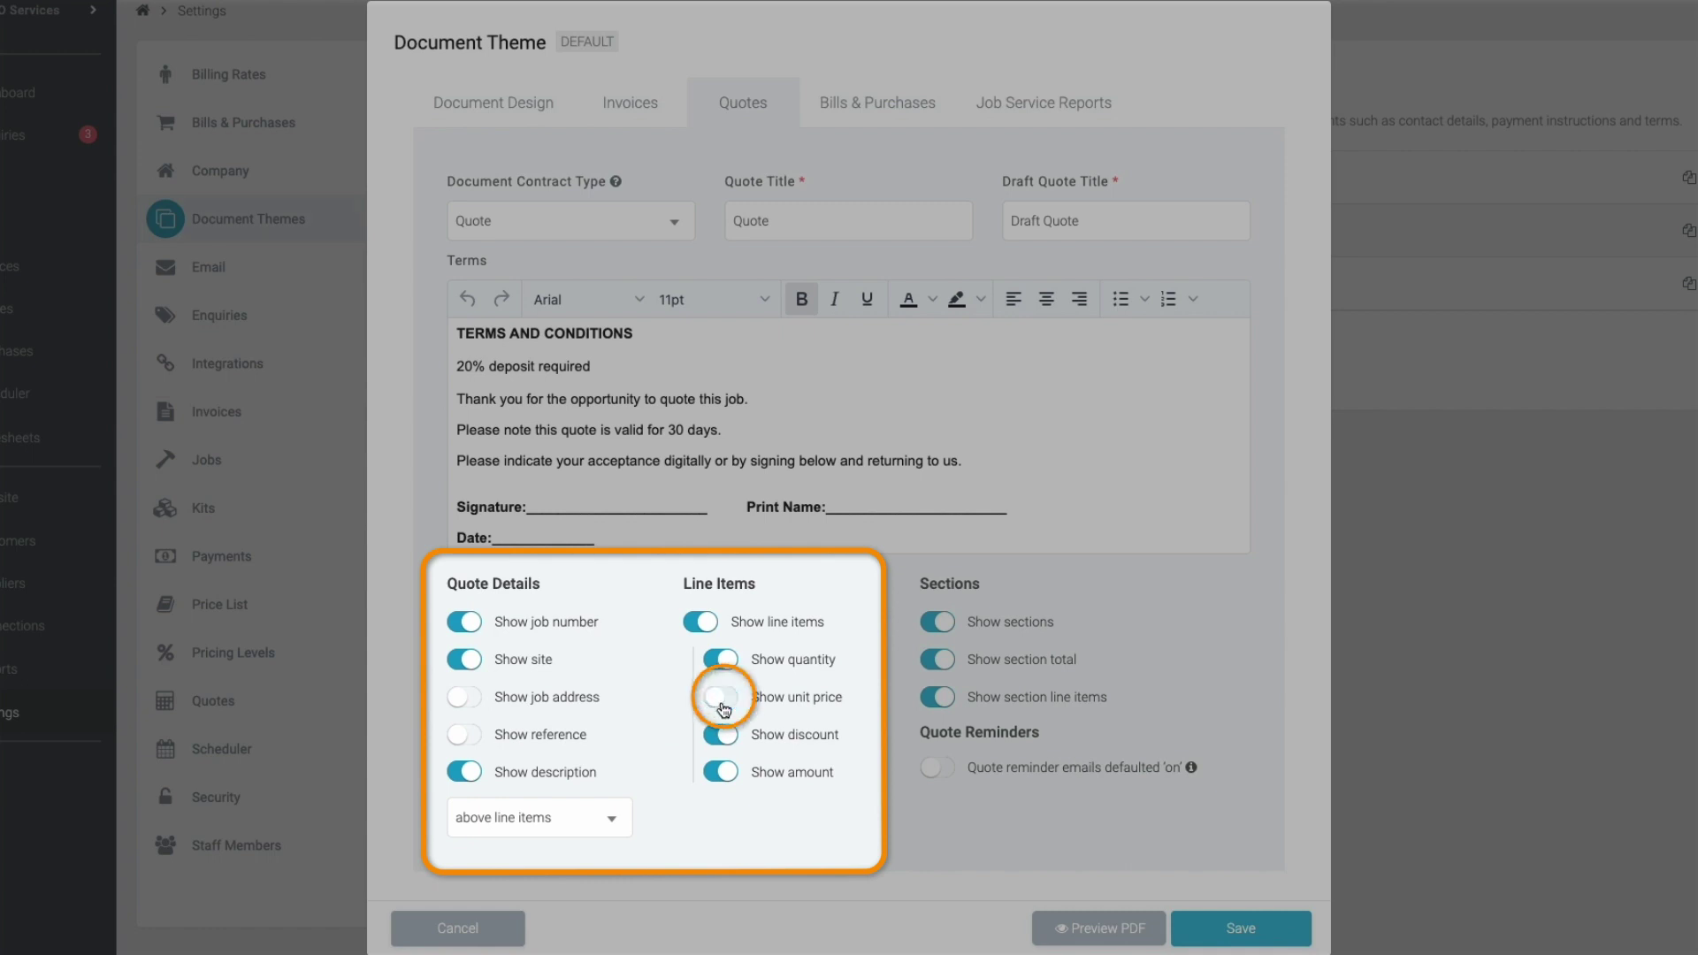
click(725, 736)
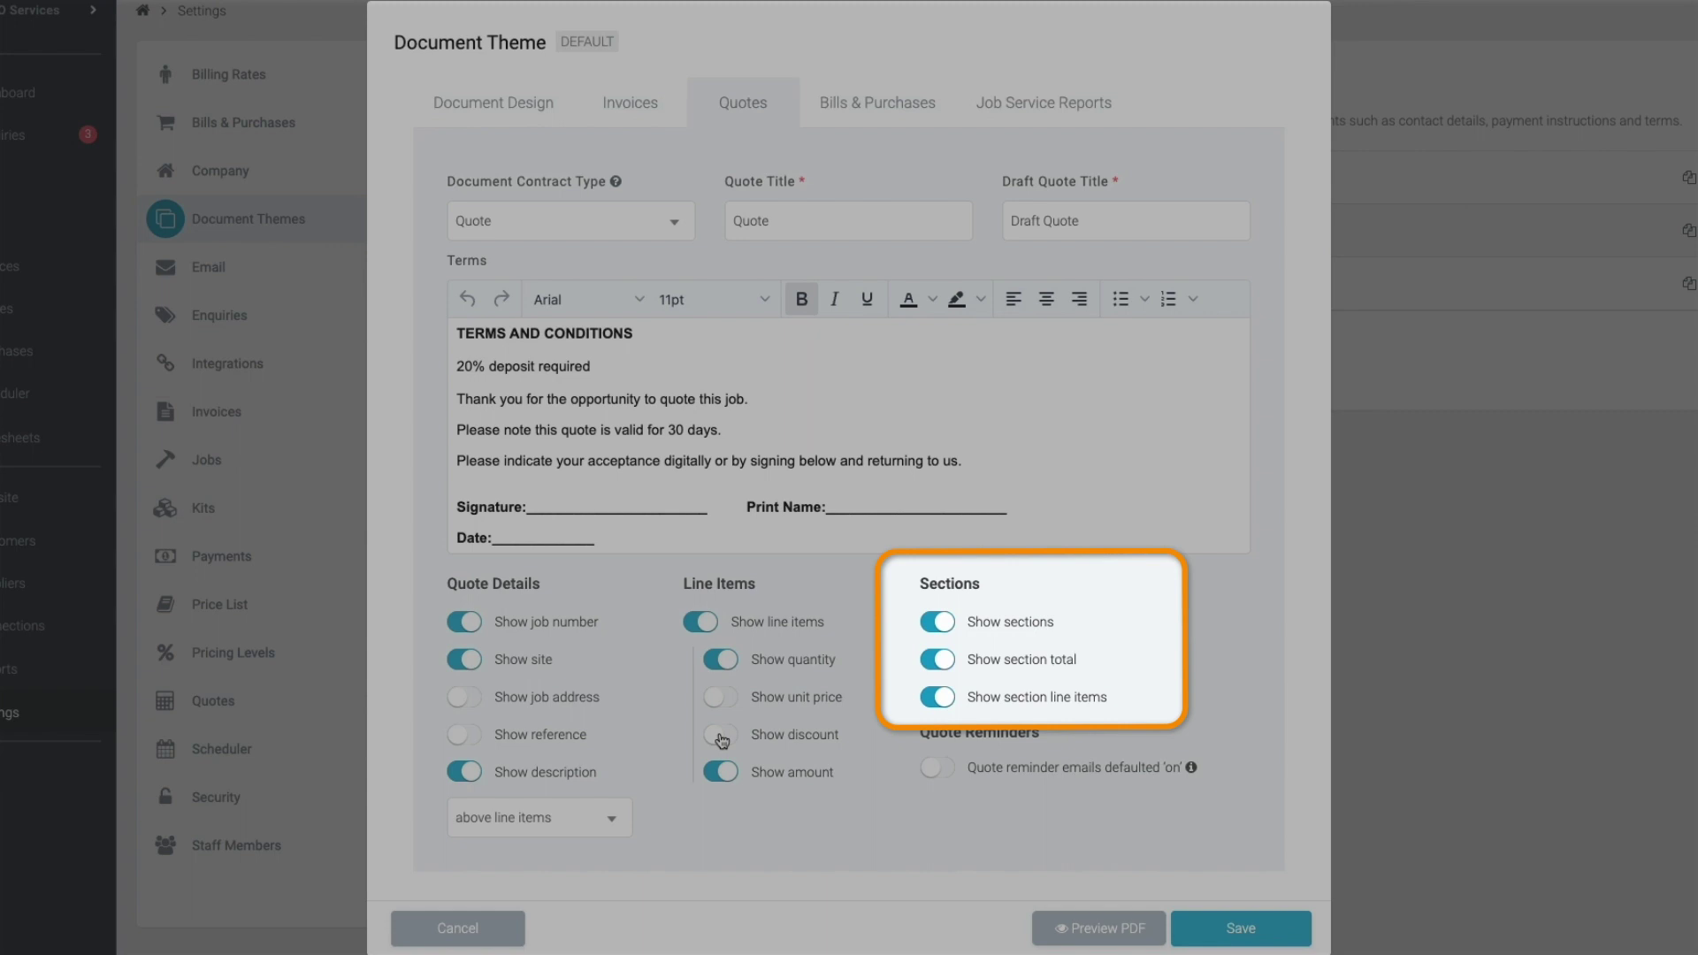
click(936, 769)
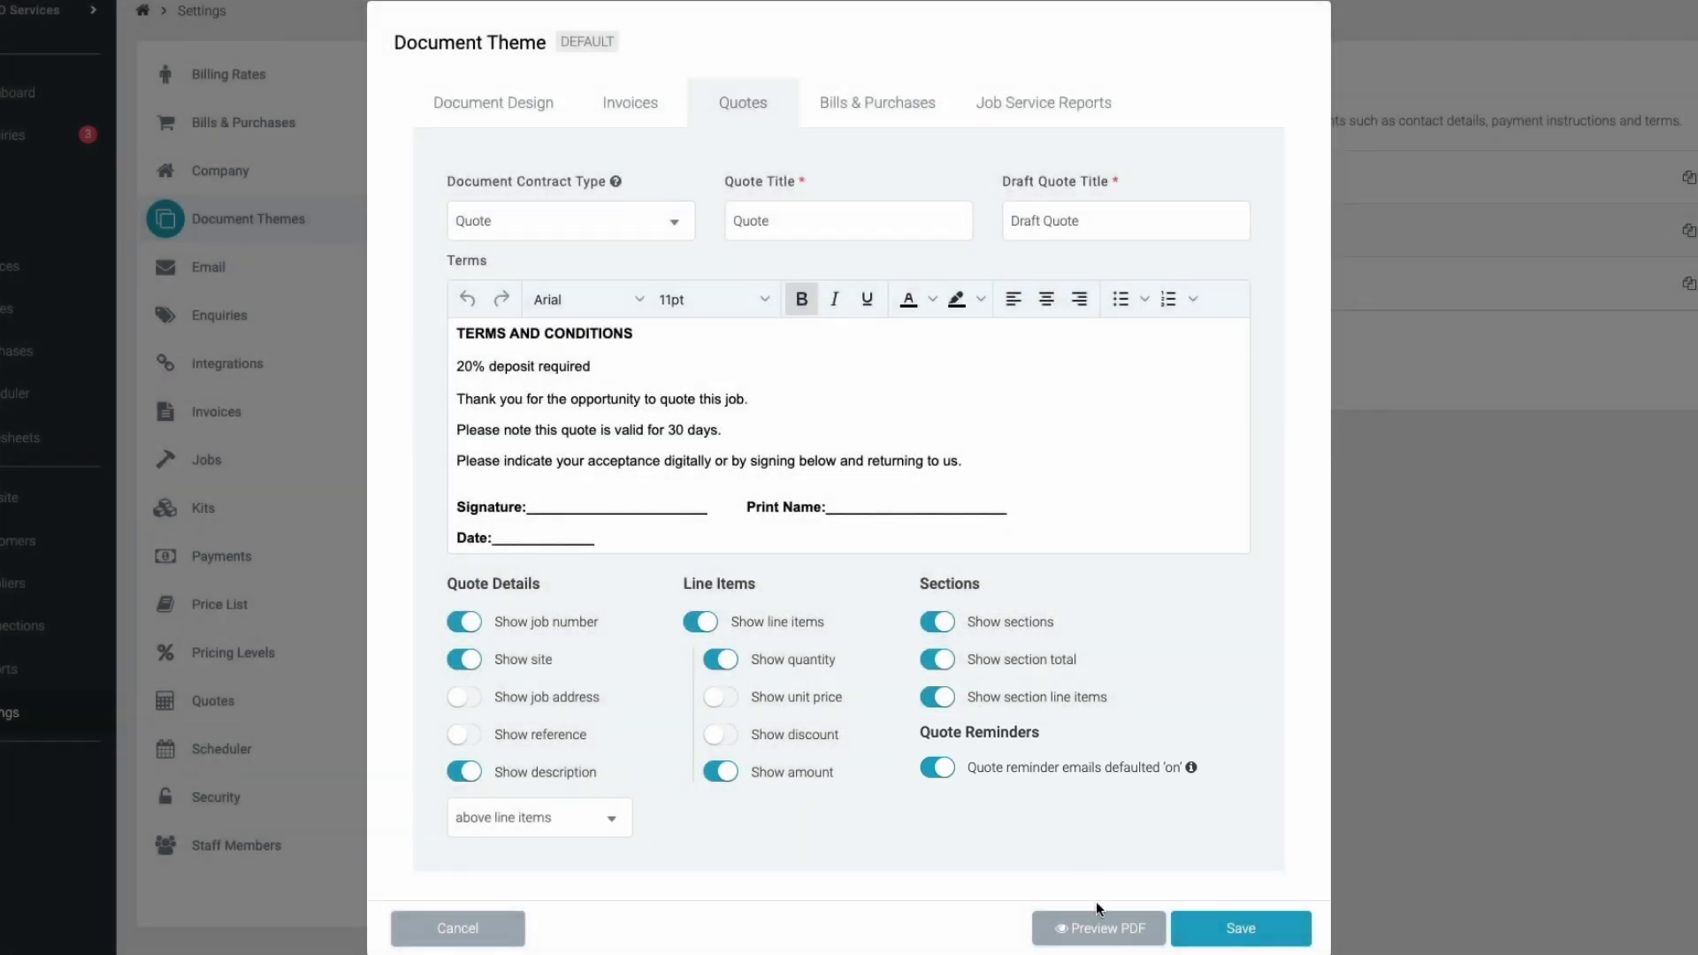
click(1103, 930)
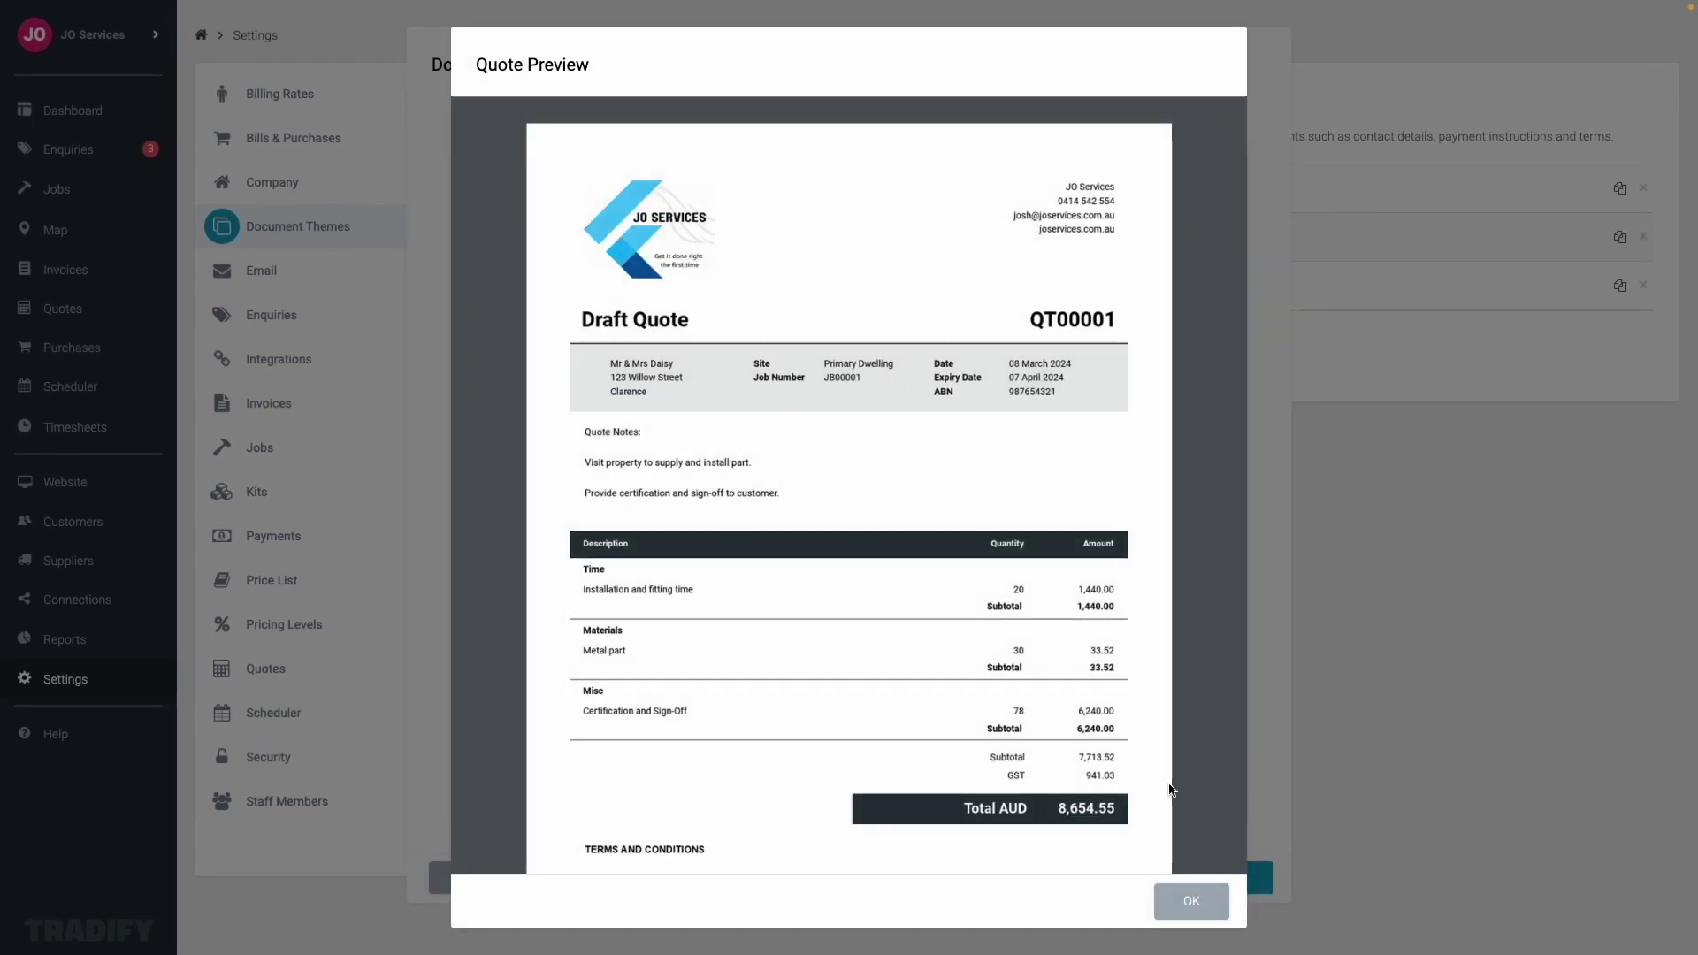
scroll(1170, 789, down, 2)
scroll(1168, 790, down, 3)
scroll(1169, 790, down, 1)
scroll(1168, 793, down, 2)
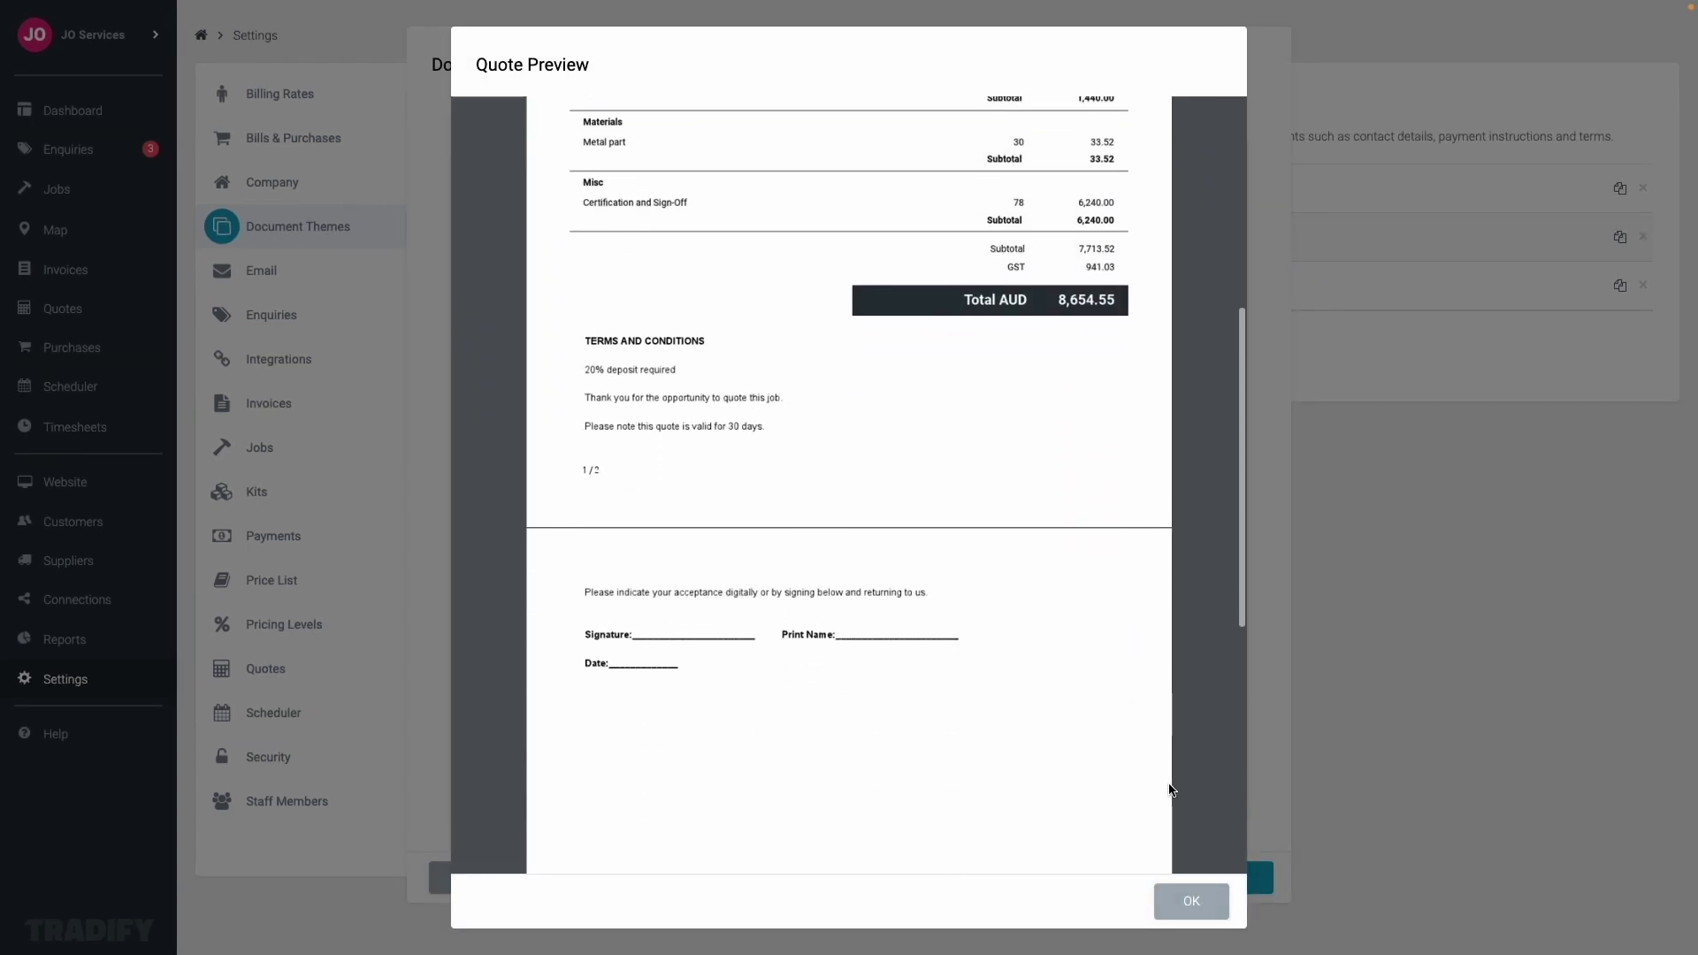
scroll(1169, 797, down, 1)
Close the draft quote PDF preview.
click(1186, 897)
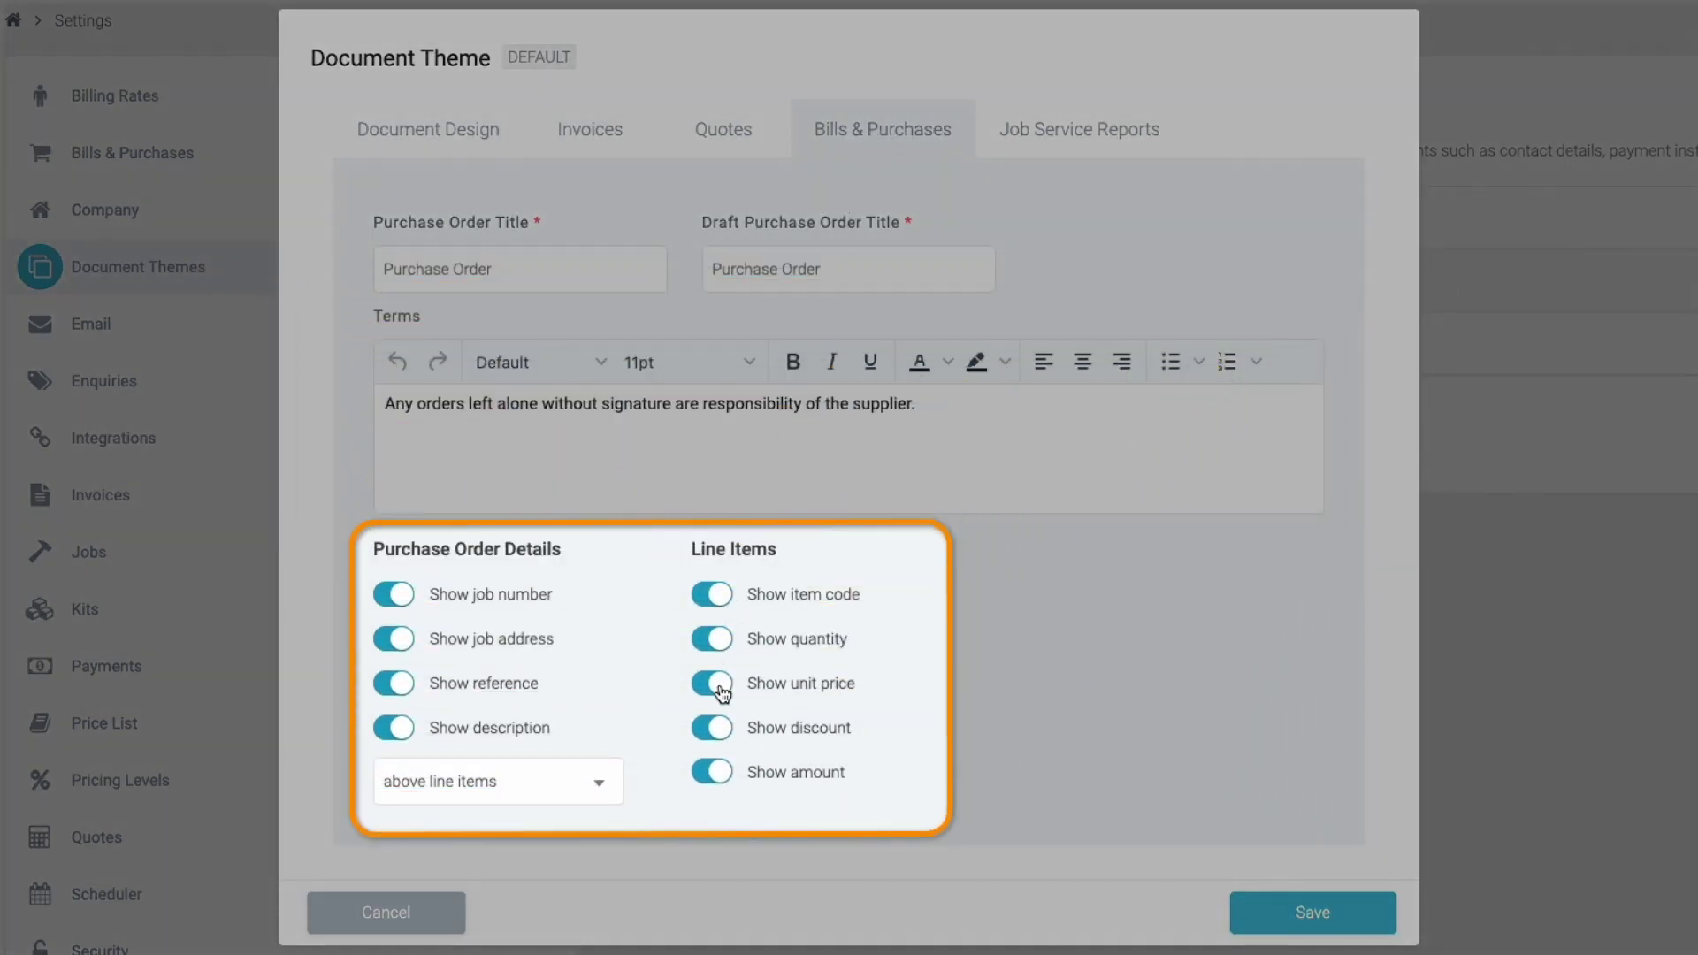
Turn off Show discount for purchase order line items.
click(723, 724)
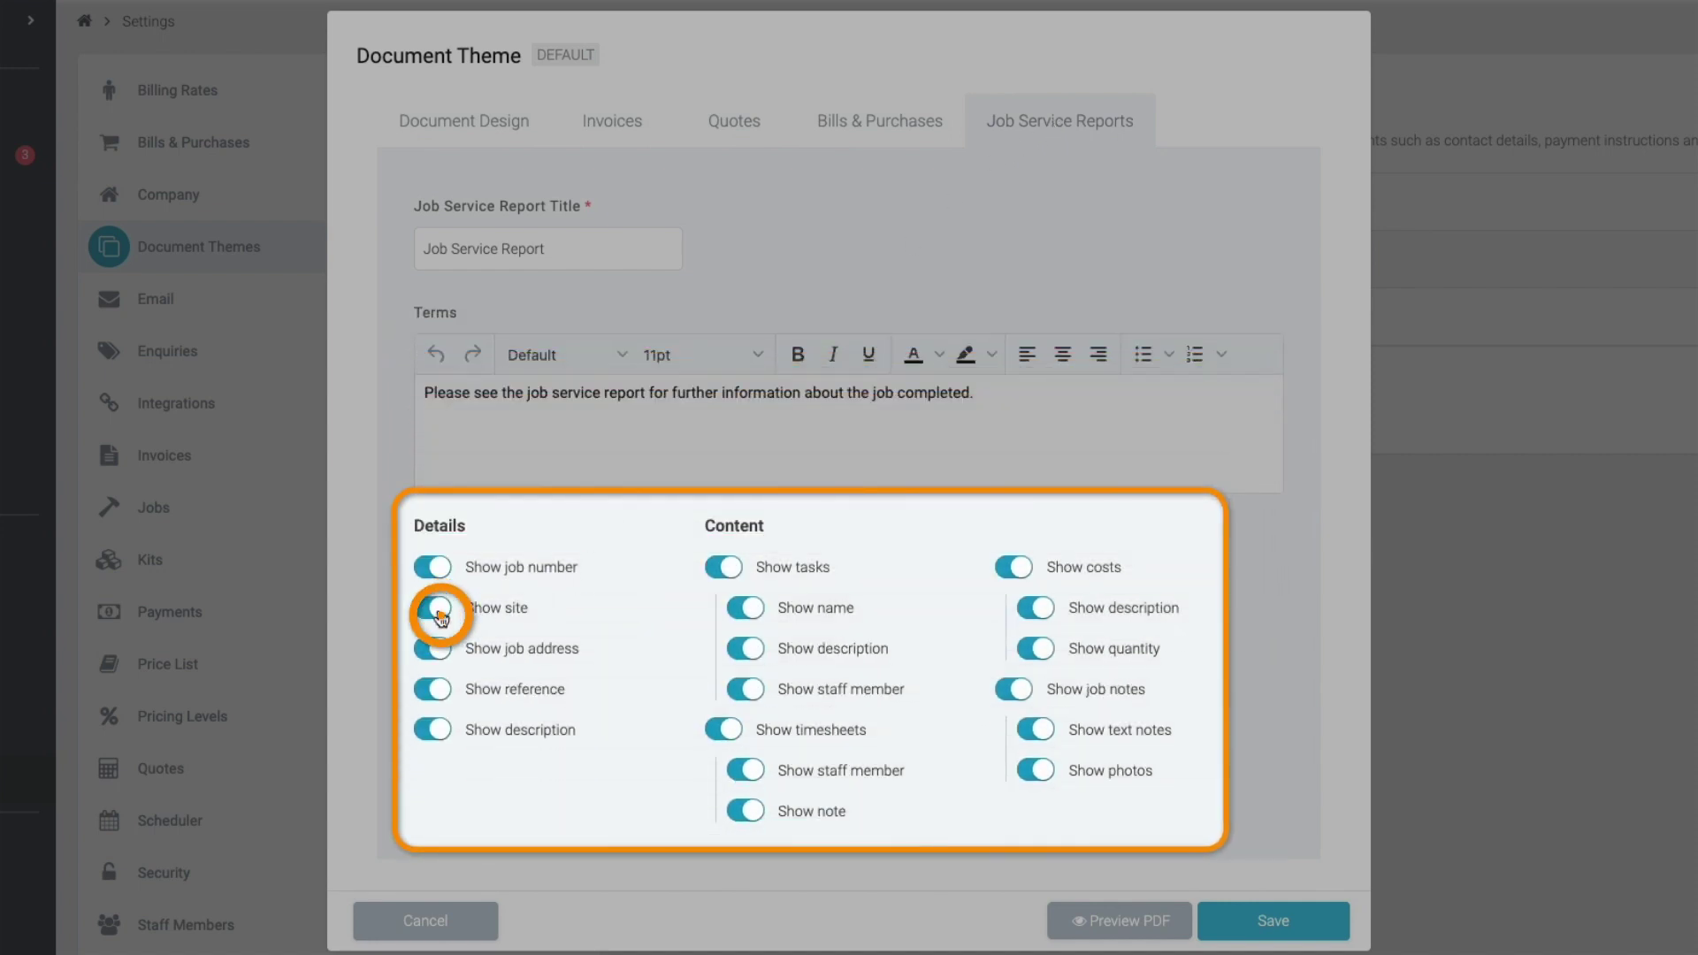
Turn off Show site and Show description on job service reports, then preview the PDF.
click(440, 616)
click(748, 656)
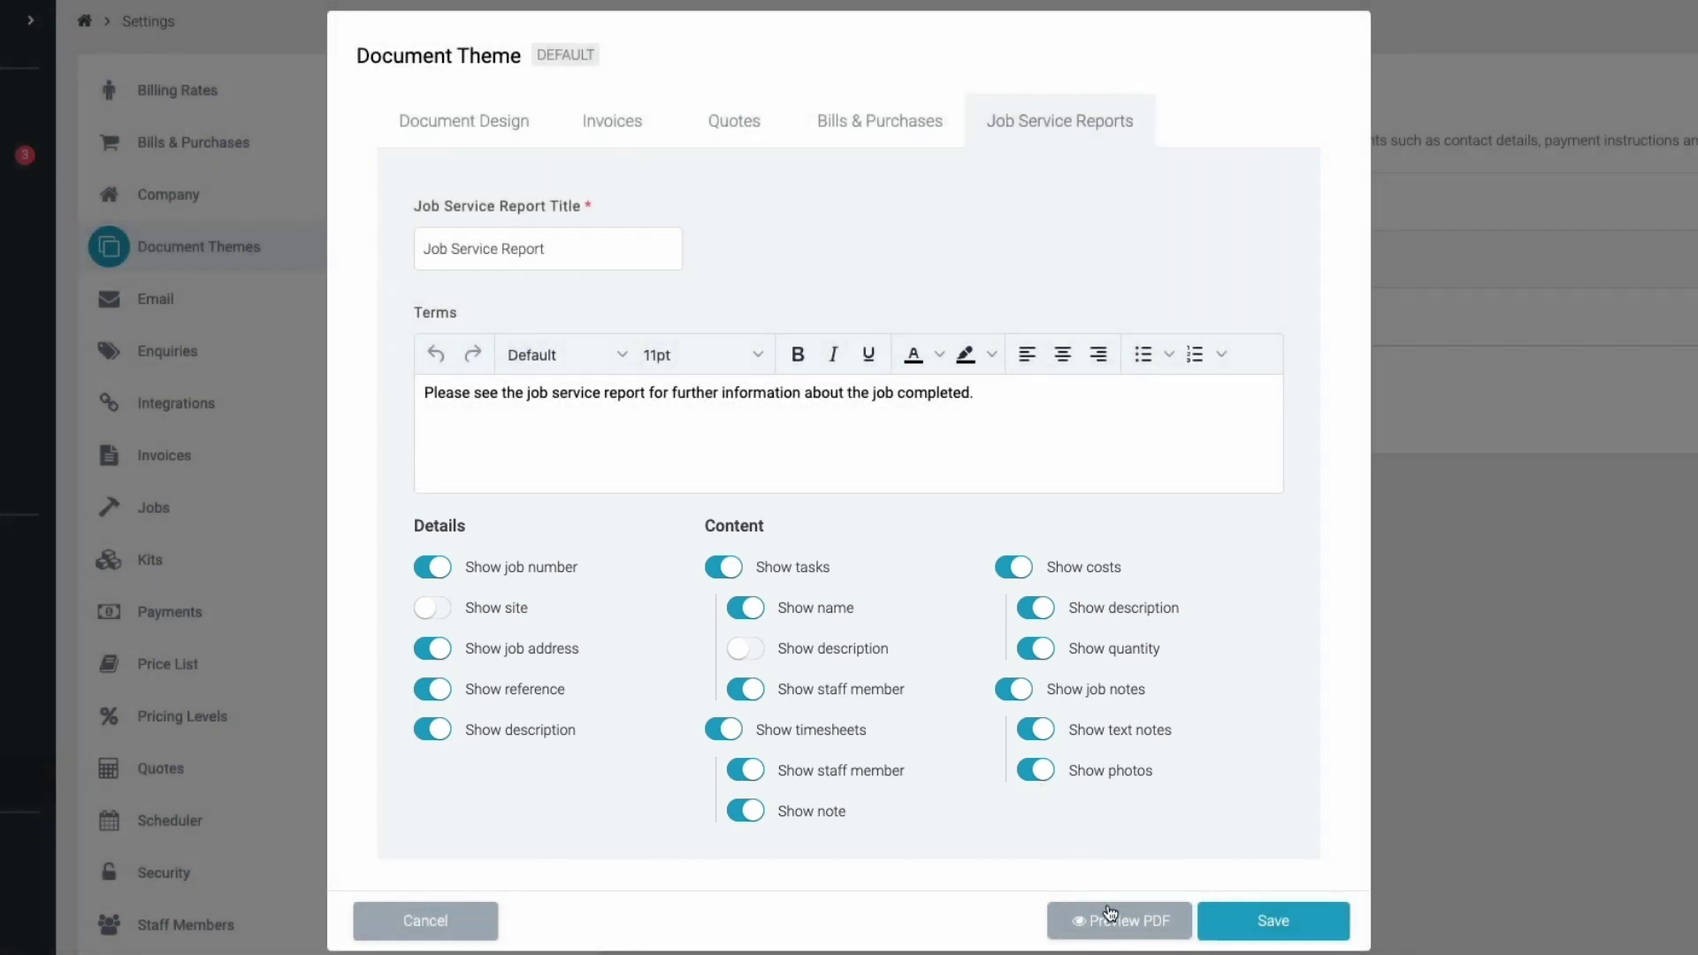
click(1119, 903)
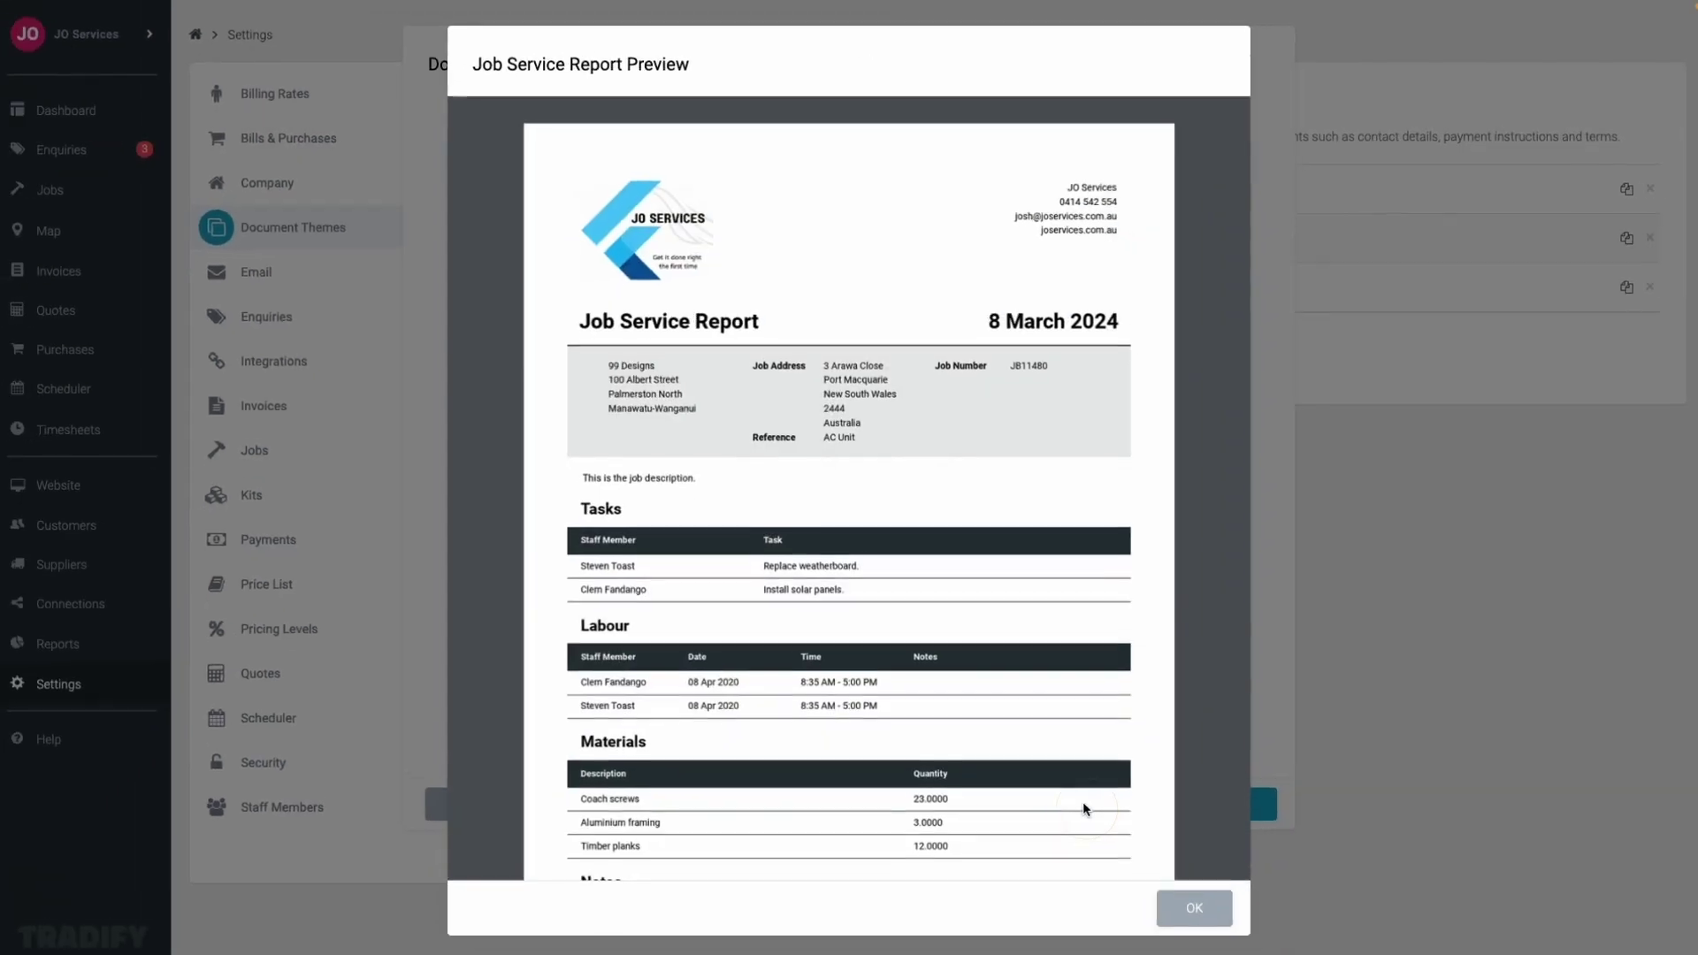
scroll(1187, 767, down, 1)
scroll(1188, 768, down, 2)
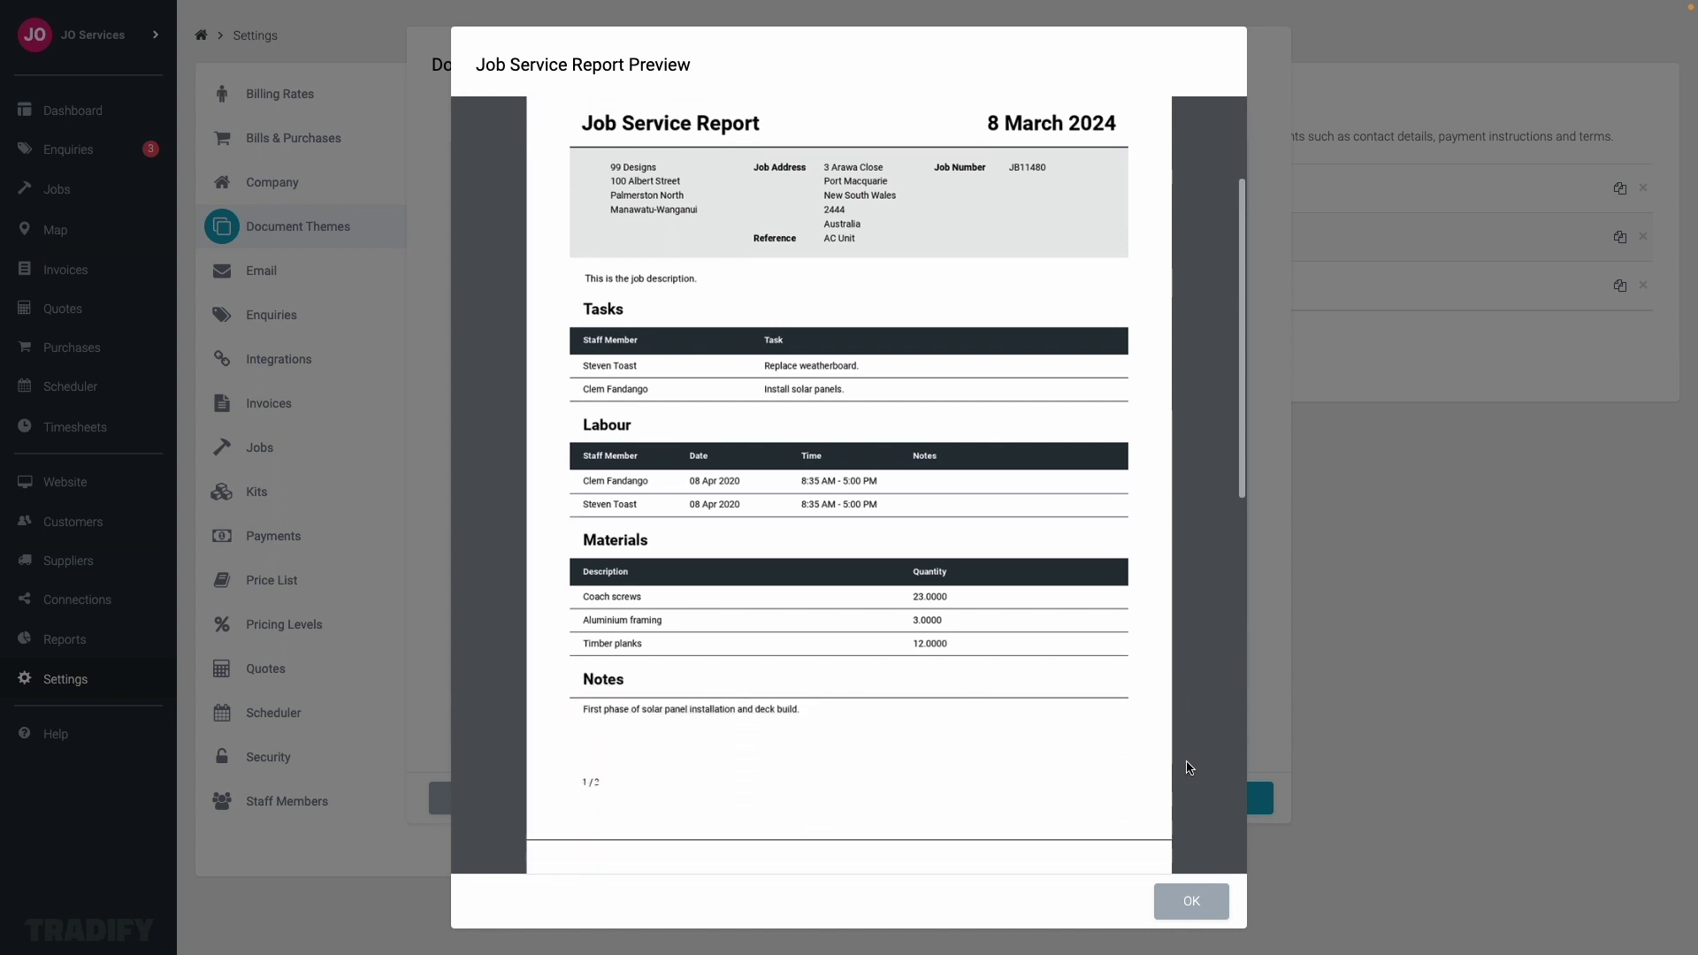
scroll(1188, 767, down, 1)
scroll(1187, 767, down, 2)
scroll(1188, 768, down, 1)
scroll(1187, 767, down, 1)
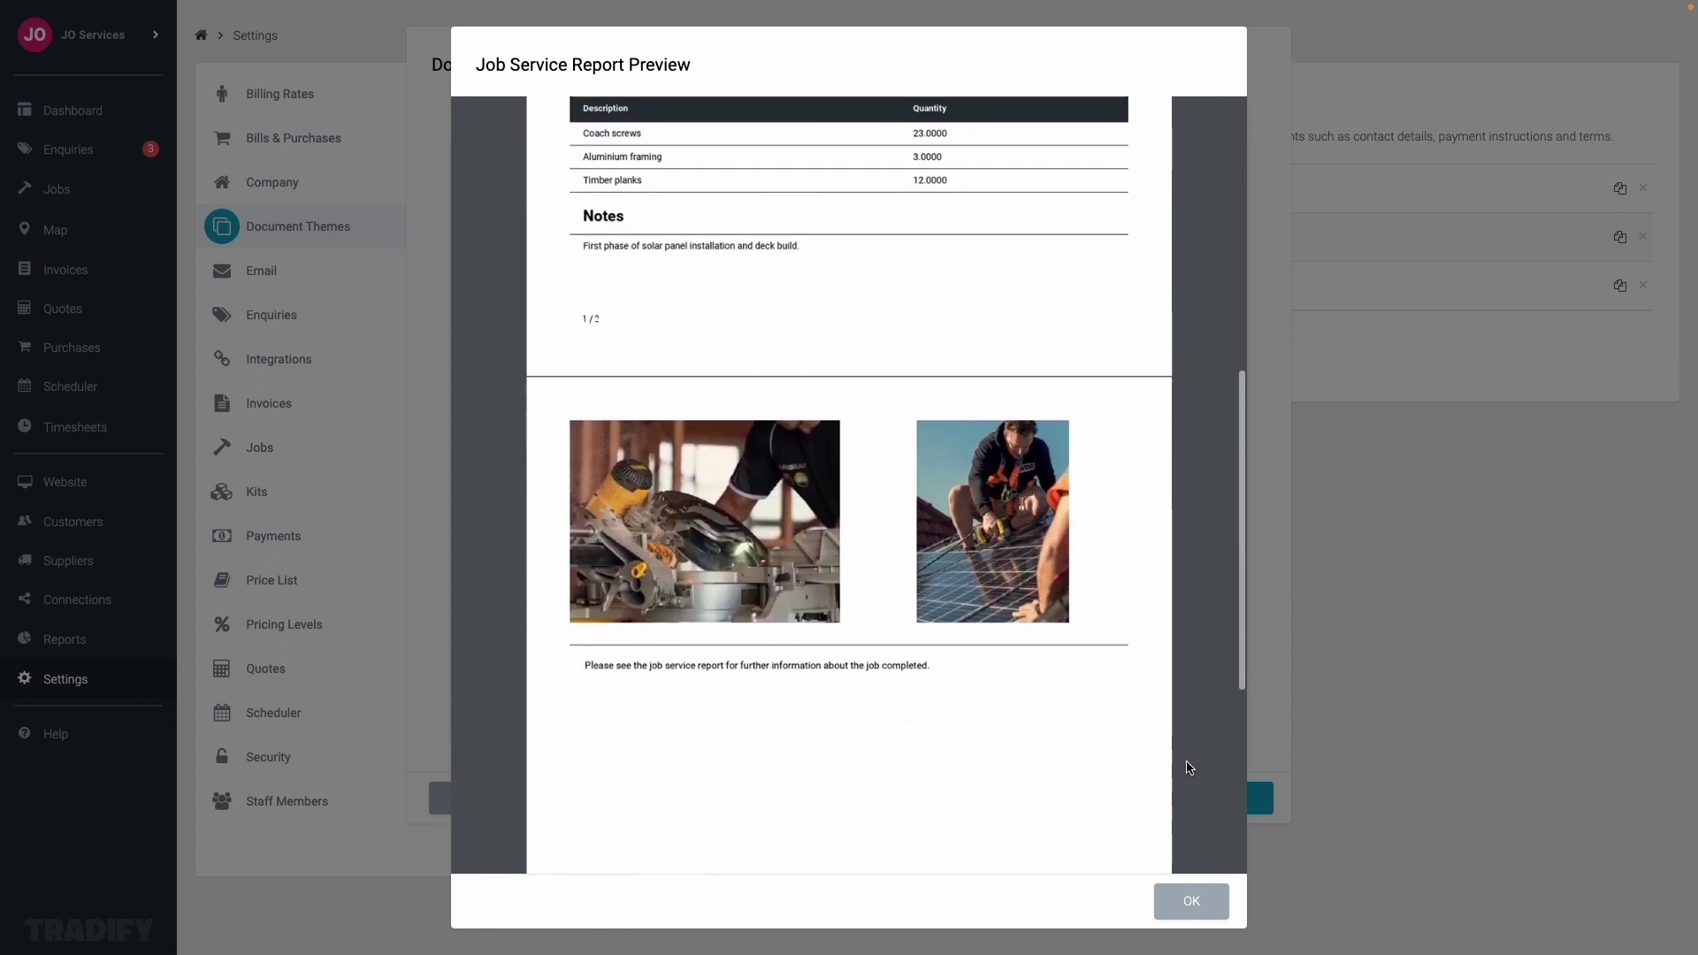
scroll(1188, 766, down, 1)
click(1187, 902)
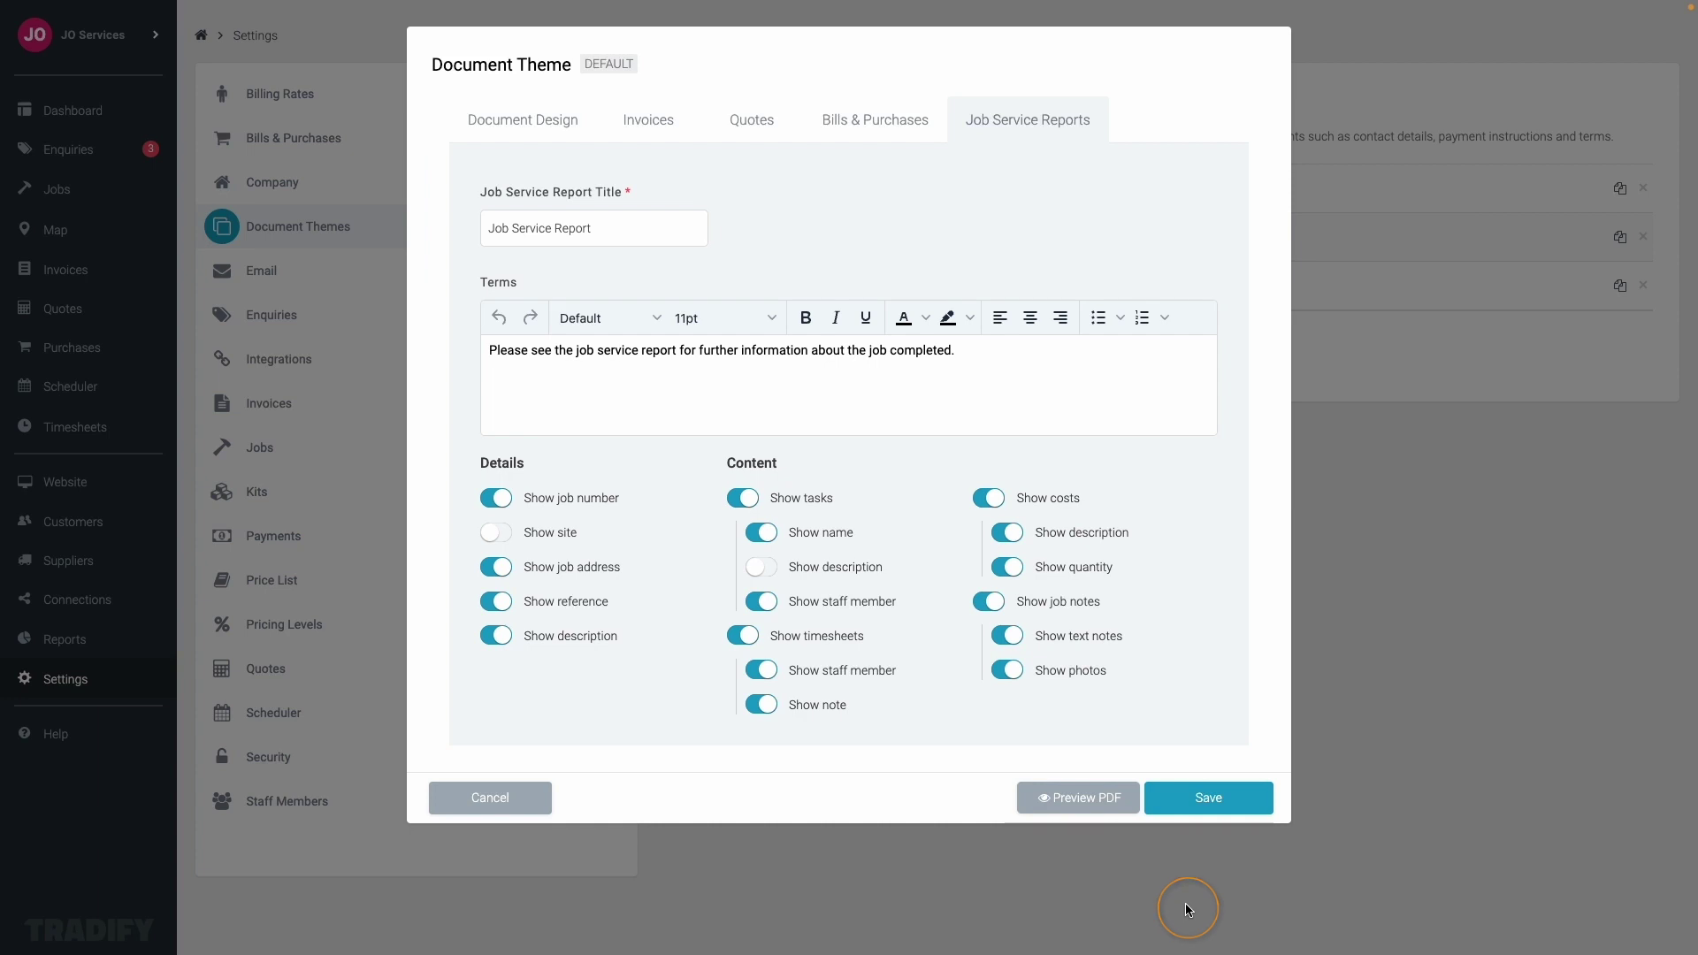
Save all Standard Theme changes, including the job service report settings.
click(1203, 799)
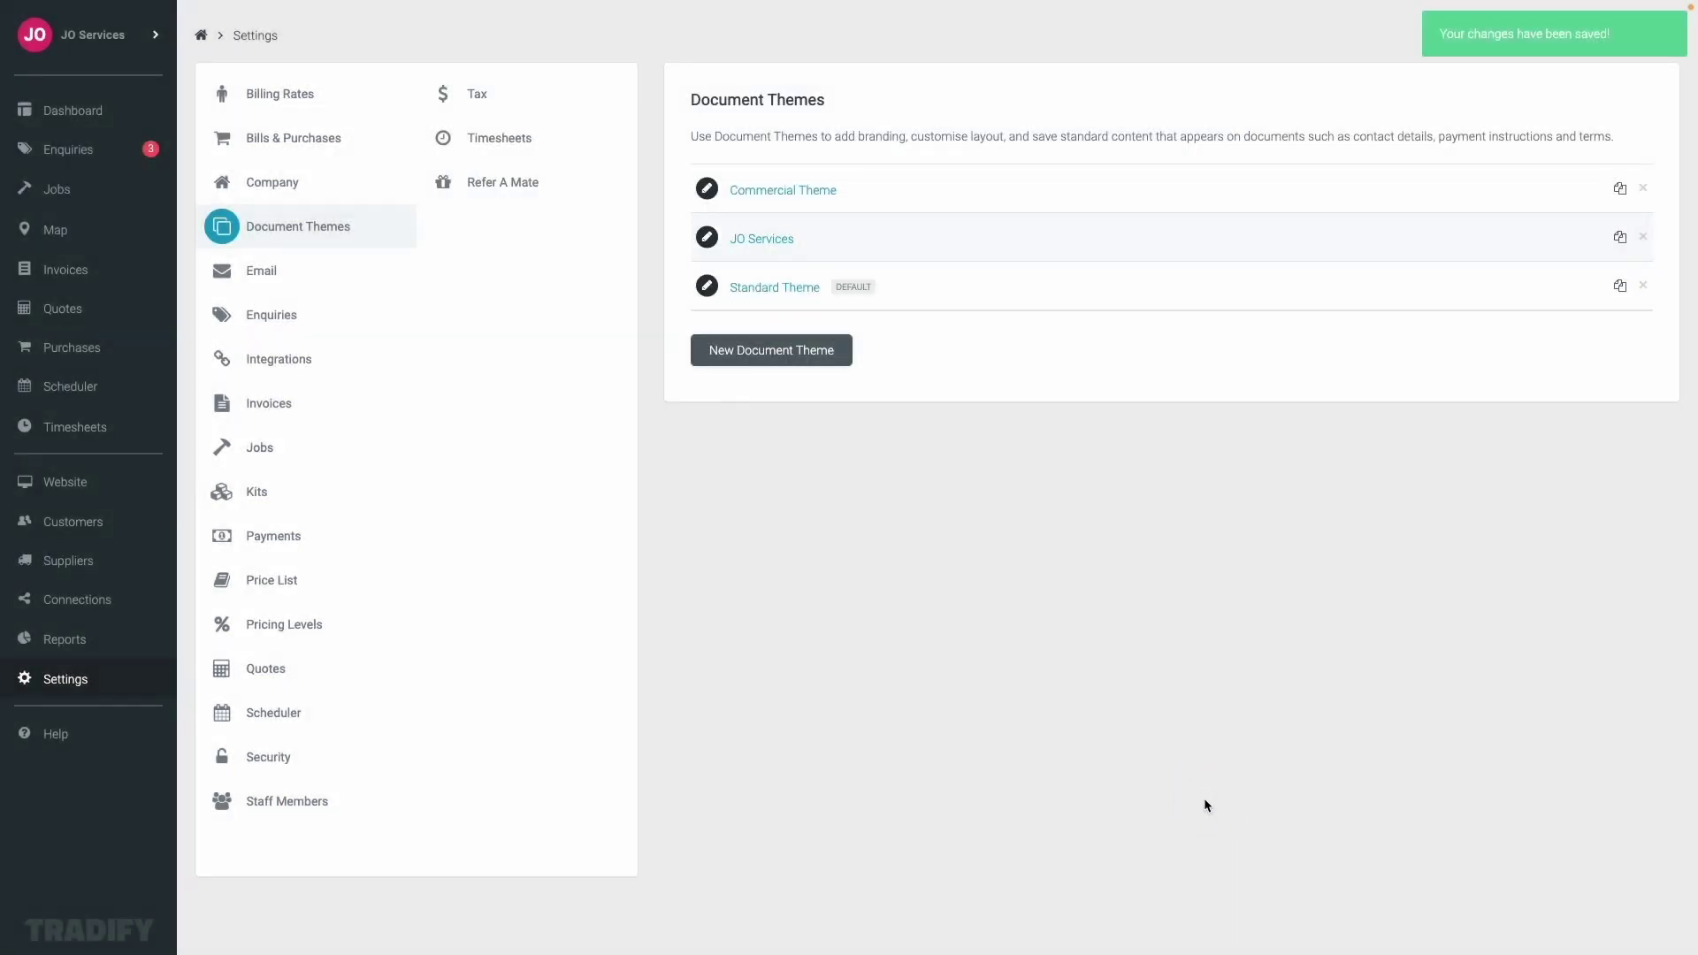